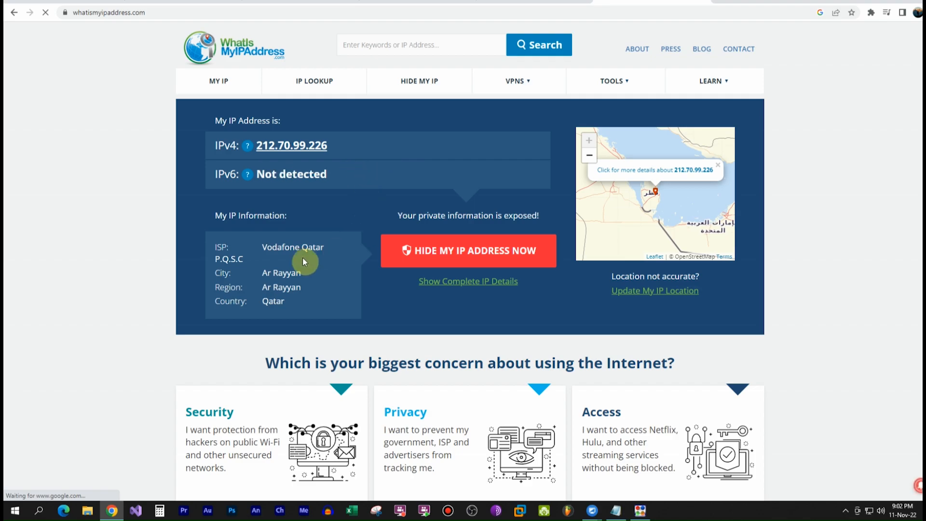
- Highlight the ISP details on the WhatIsMyIPAddress.com page, then deselect them
left_click_drag(272, 248, 326, 247)
left_click(327, 249)
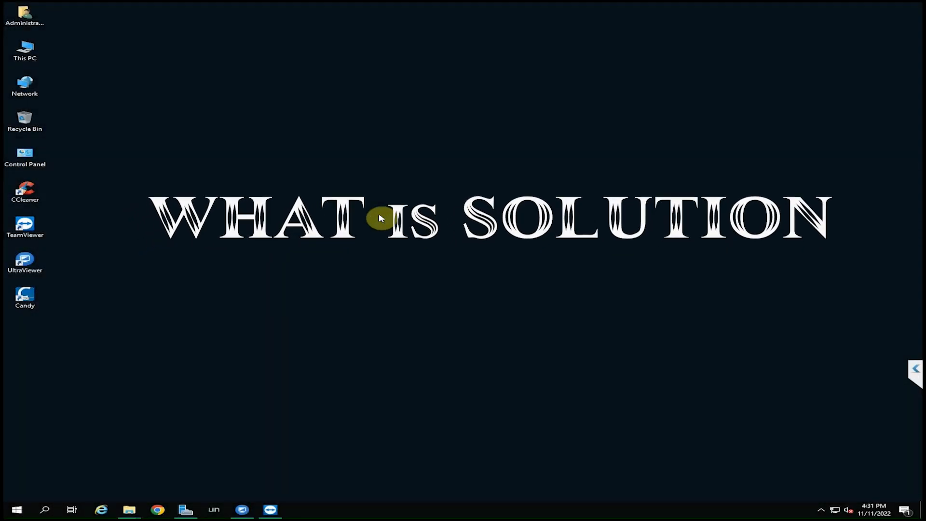
- Load softether.org in Chrome and go to the SoftEther VPN Download Center
left_click(158, 509)
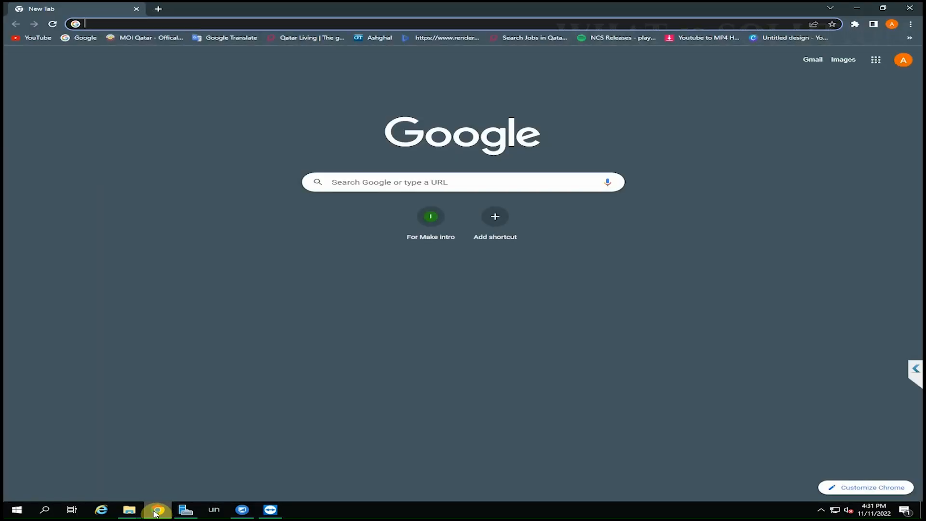
right_click(367, 24)
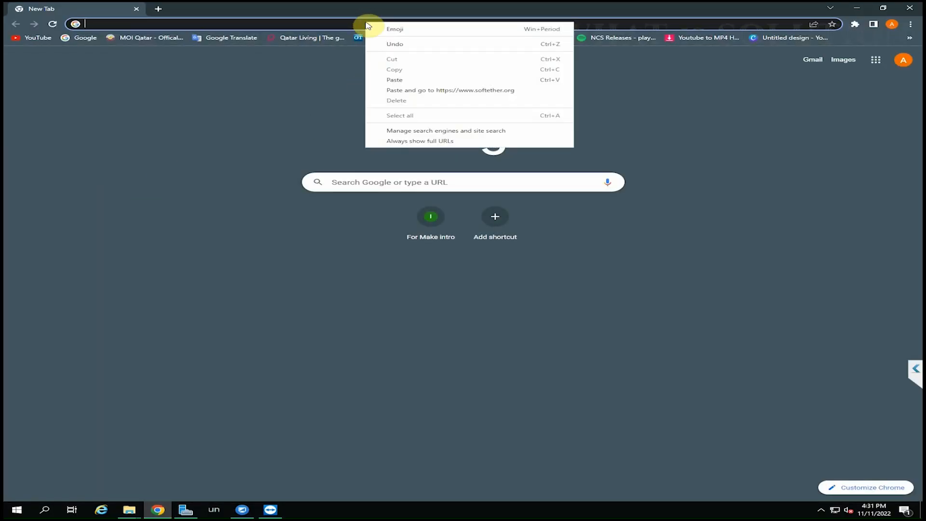
left_click(394, 80)
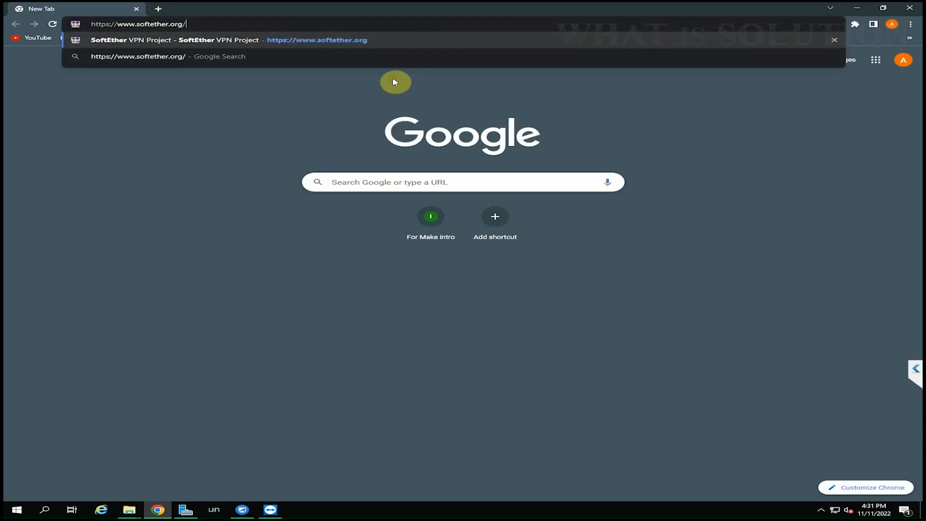
key("Return")
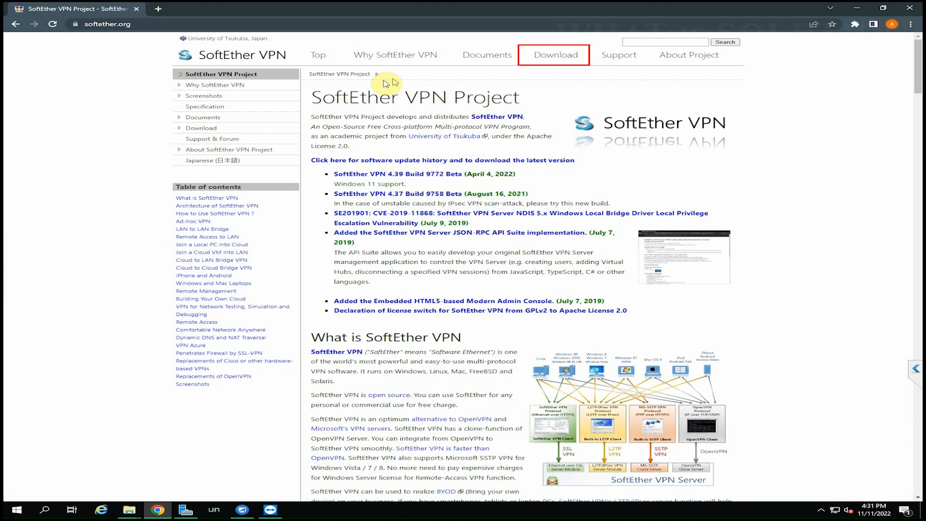
left_click(552, 58)
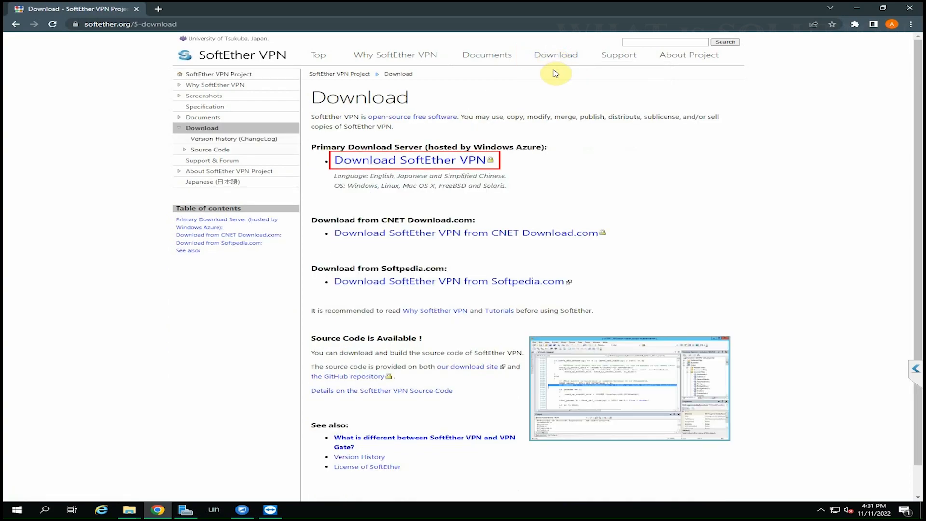
left_click(394, 164)
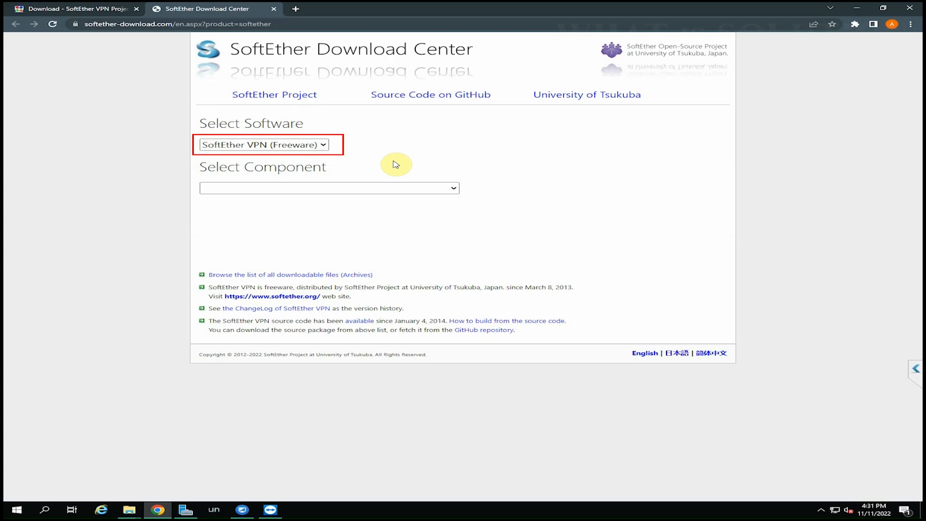
- Choose SoftEther VPN (Freeware) as the software and SoftEther VPN Server as the component
left_click(289, 145)
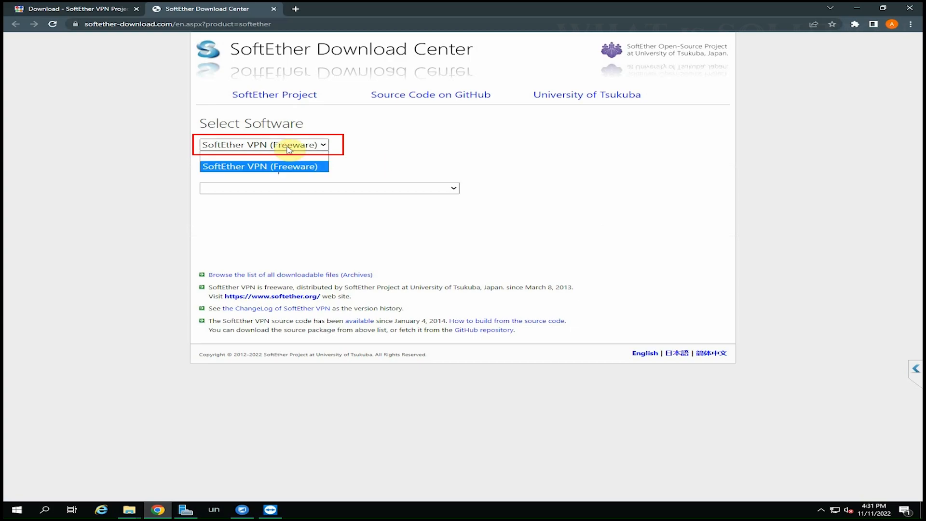
left_click(273, 166)
left_click(253, 163)
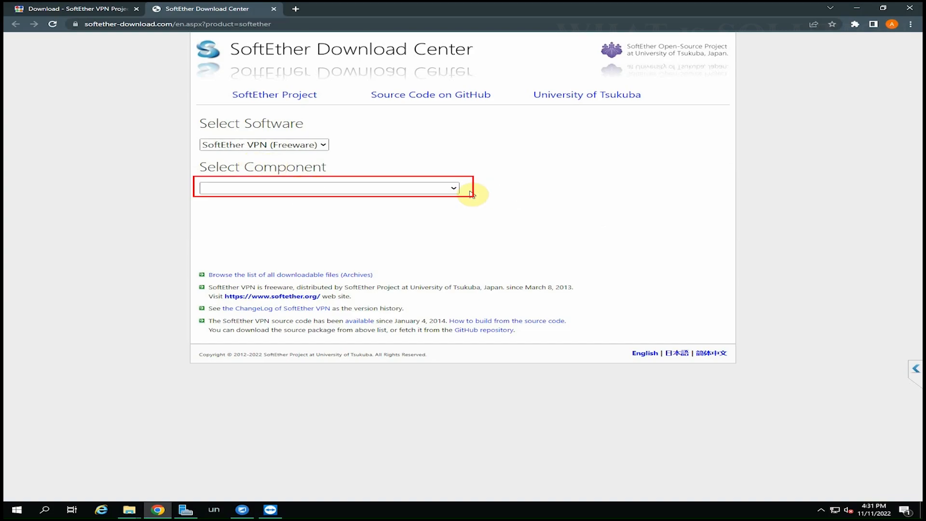
left_click(455, 189)
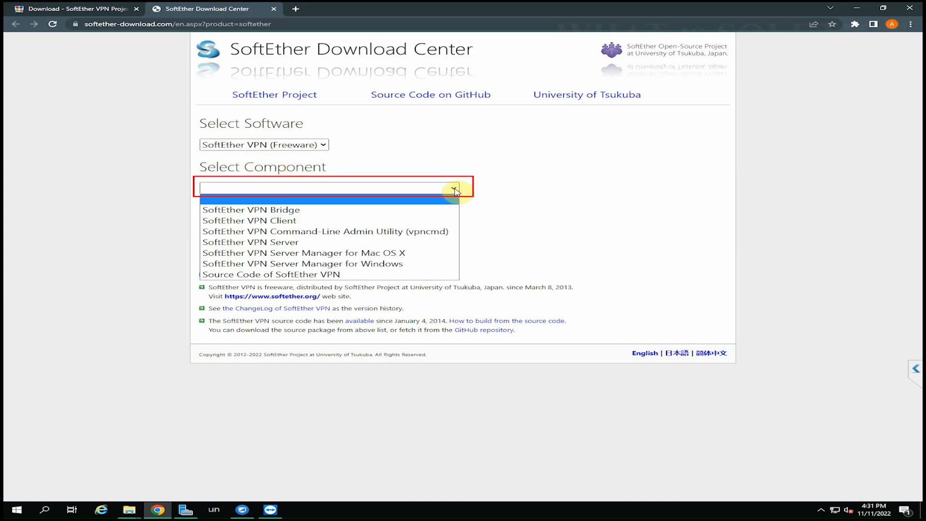
left_click(270, 242)
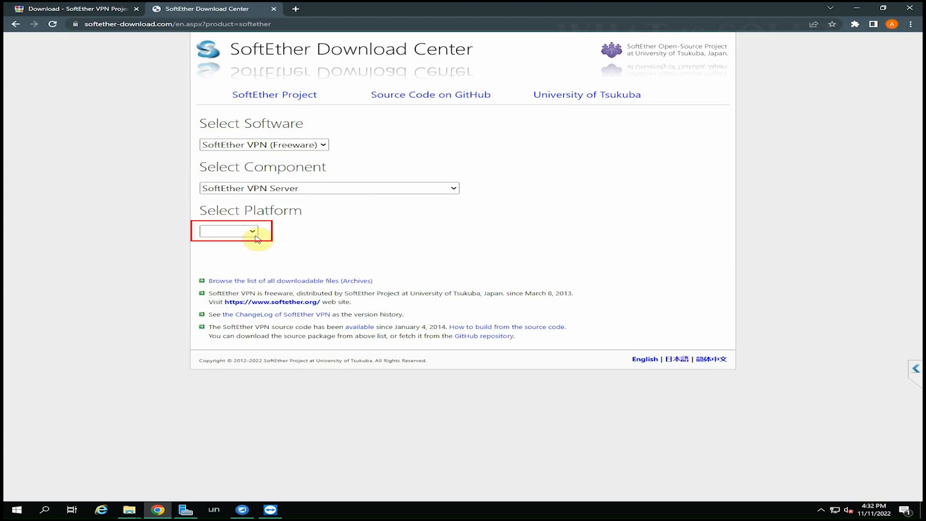
- Set platform Windows and CPU Intel, then download and open the 4.39 Build 9772 installer
left_click(254, 232)
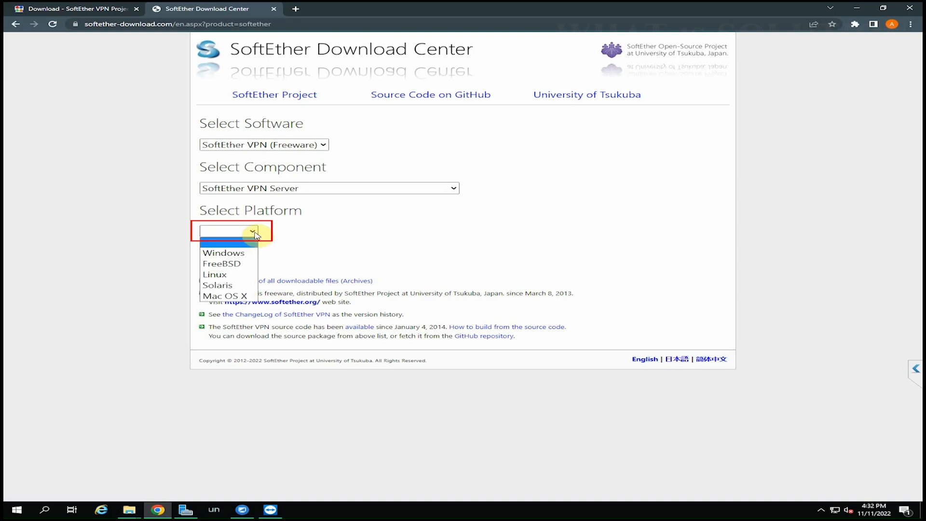
left_click(221, 254)
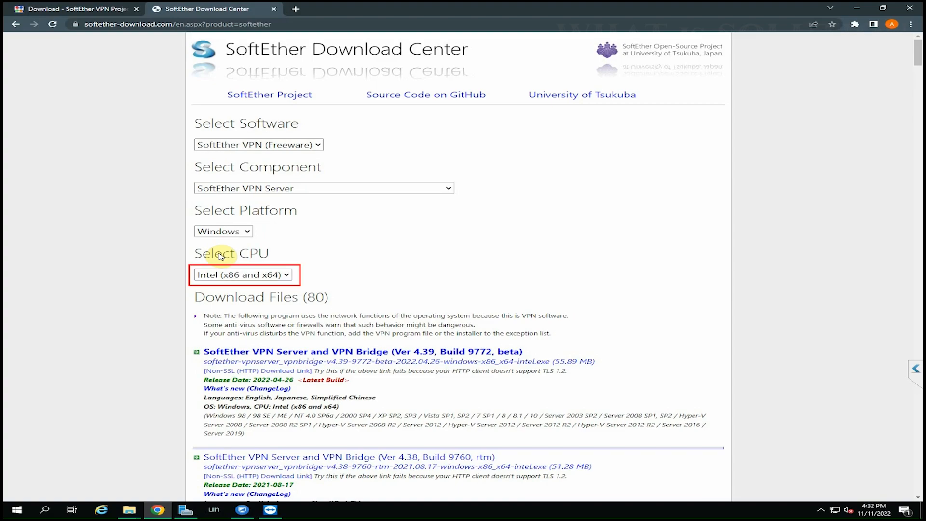
left_click(278, 275)
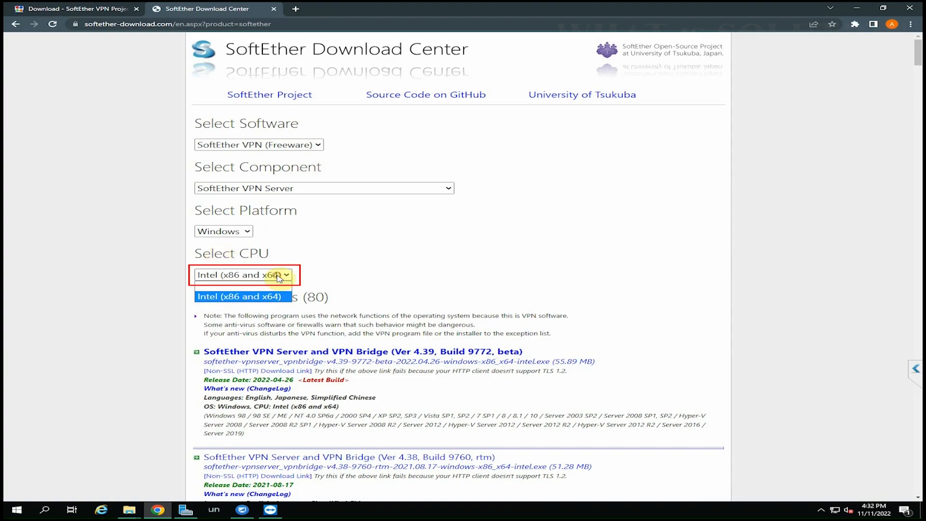
left_click(278, 278)
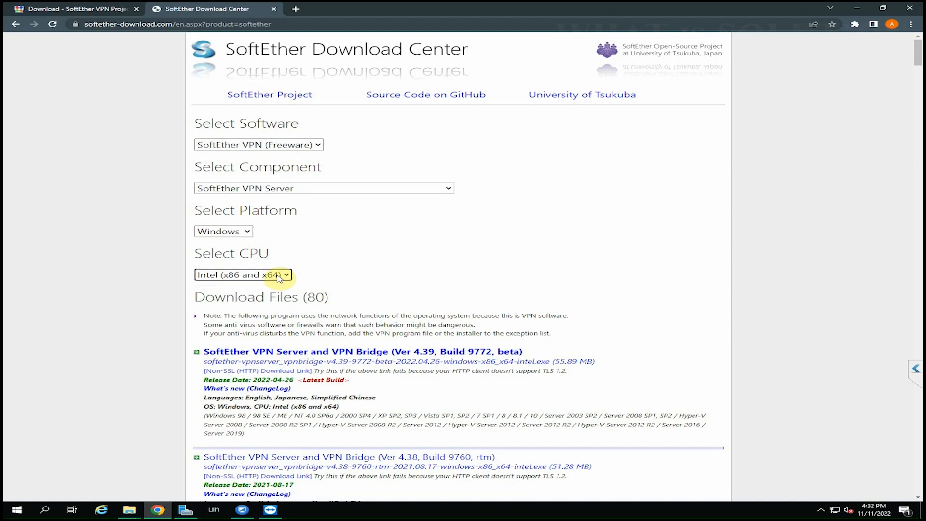
left_click(310, 354)
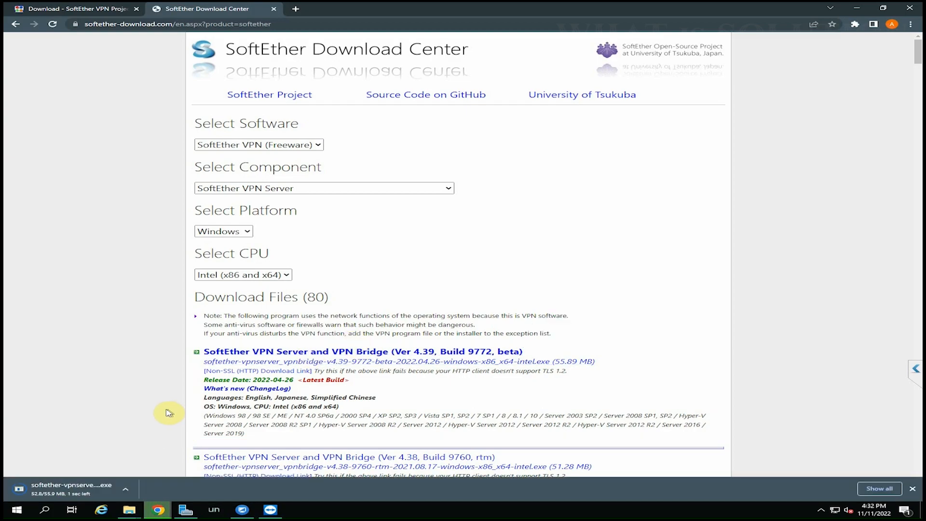
left_click(70, 492)
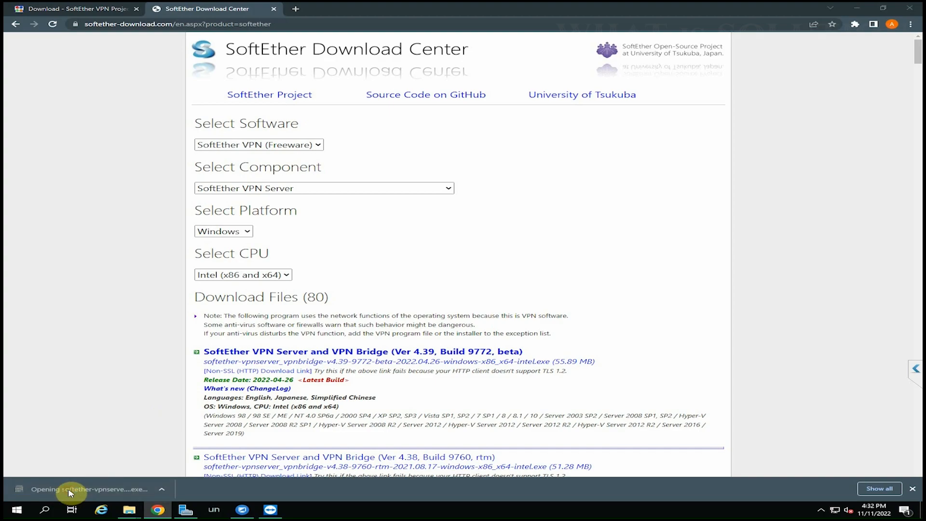
- Install SoftEther VPN Server to the default folder with the licence accepted, launching Server Manager
left_click(857, 8)
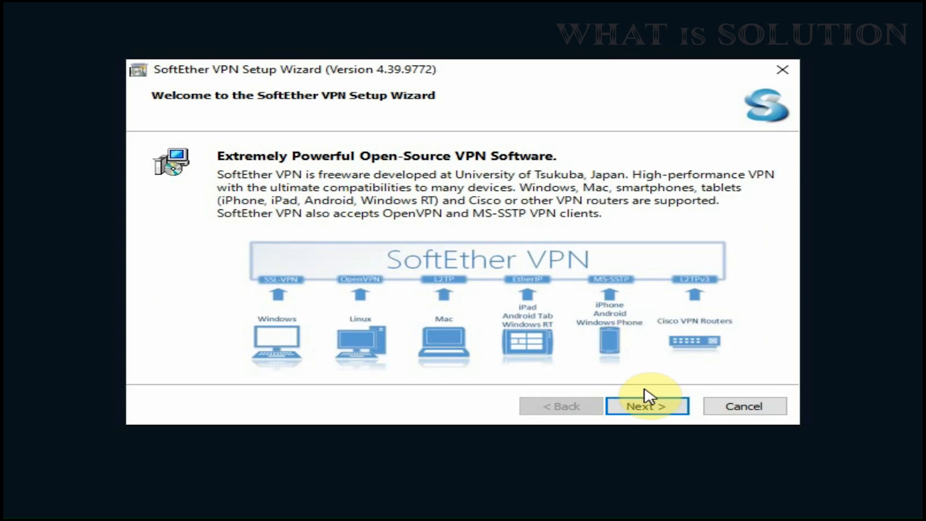
left_click(649, 405)
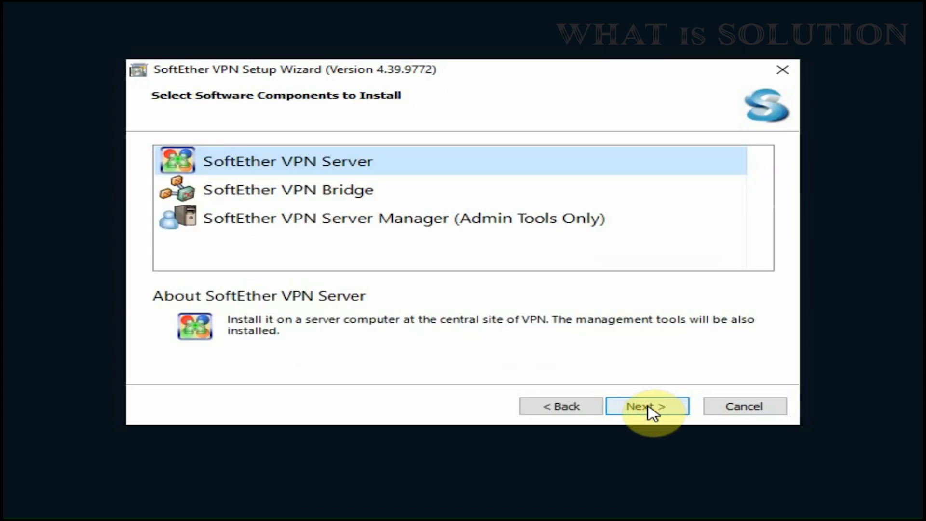
left_click(648, 407)
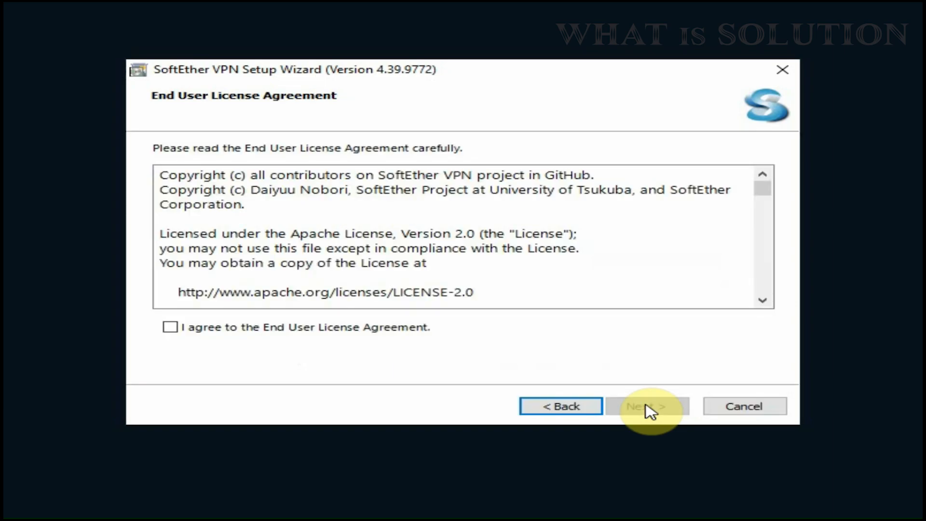
left_click(377, 328)
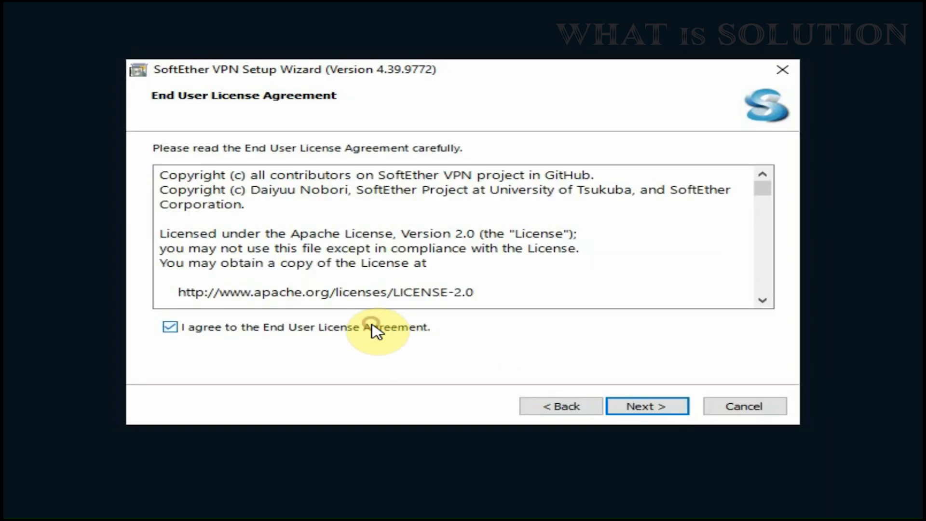
left_click(648, 408)
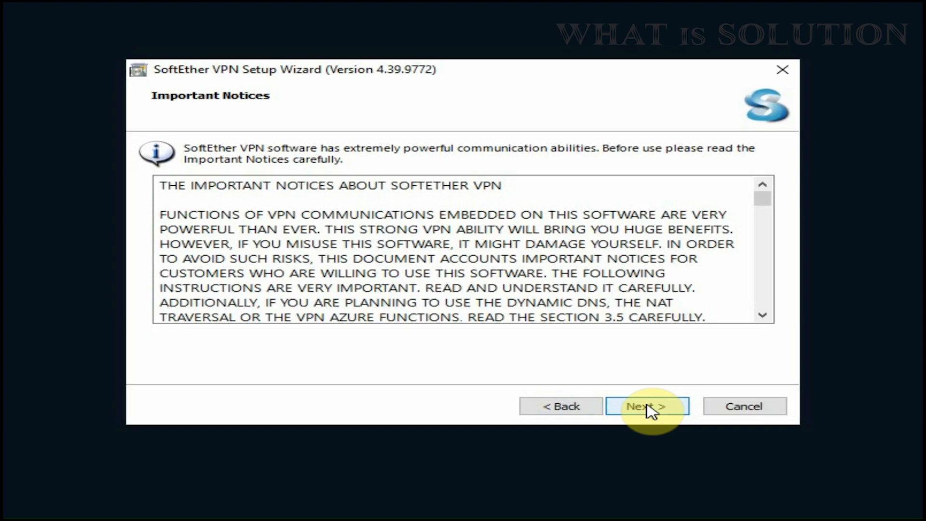
left_click(648, 407)
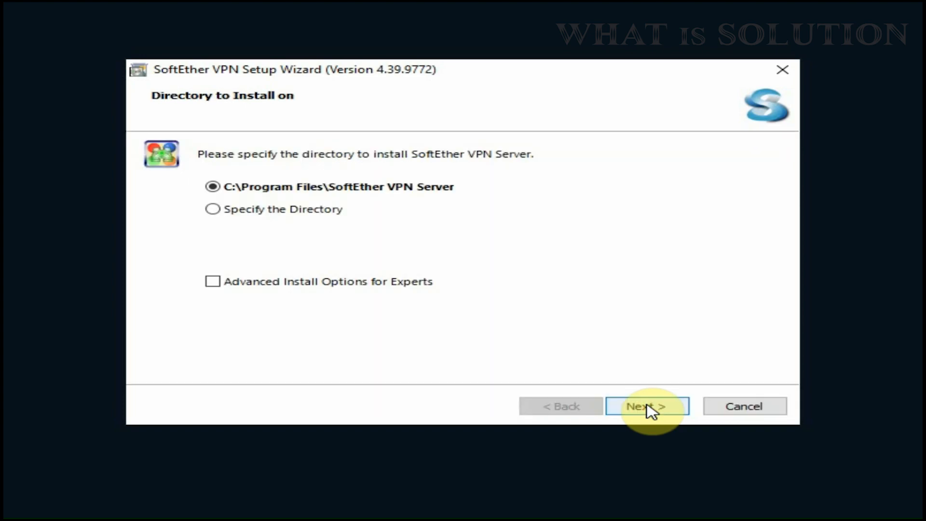
left_click(648, 407)
left_click(648, 408)
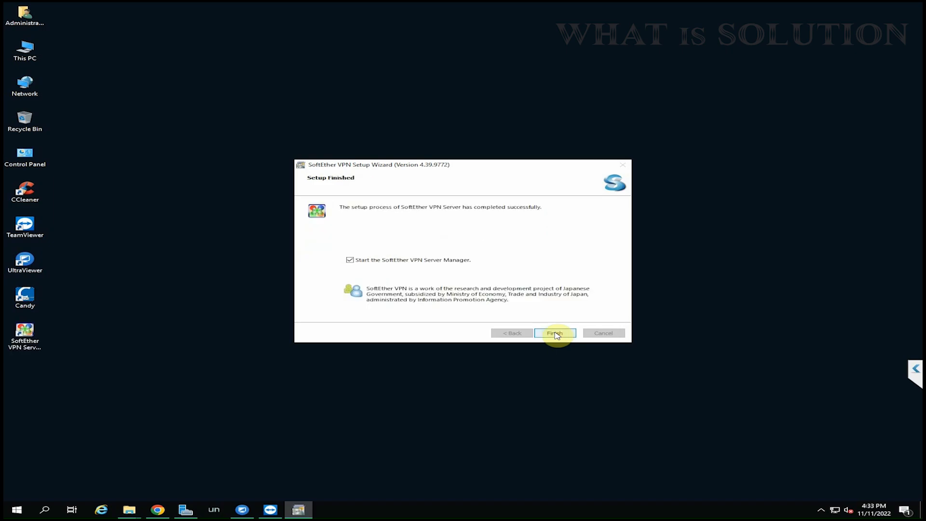
left_click(556, 334)
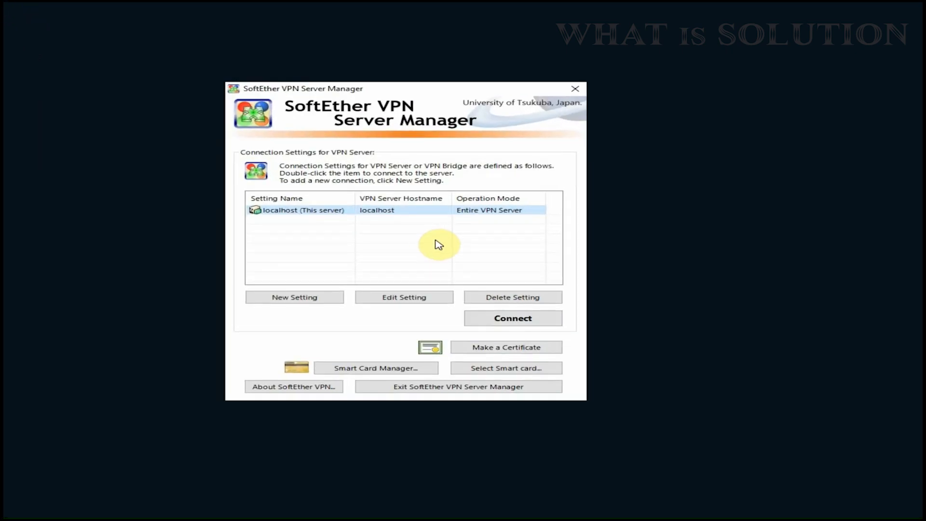
- Connect to localhost and set a new, confirmed administrator password
left_click(373, 211)
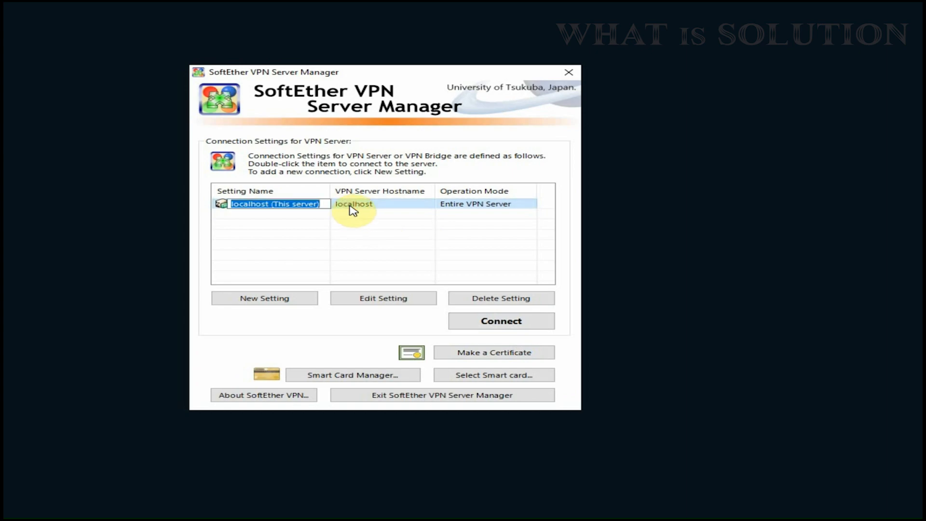
left_click(369, 211)
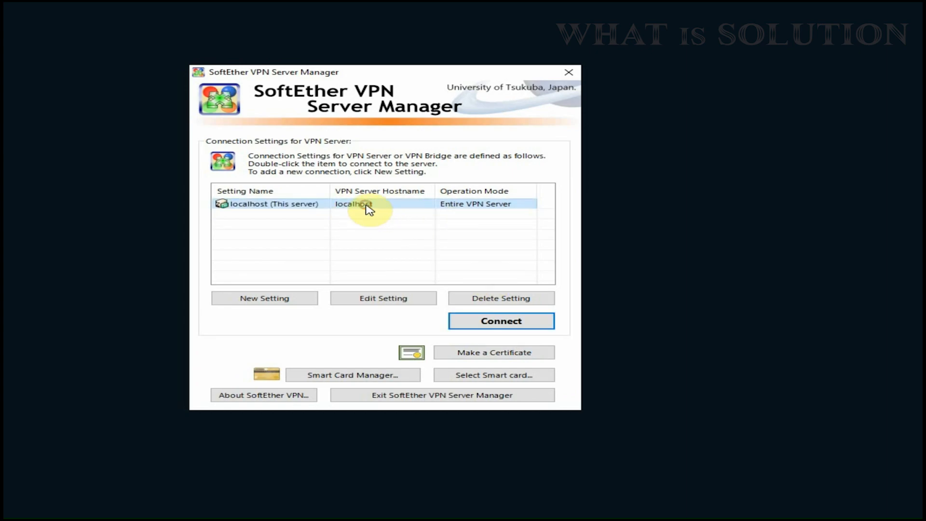
left_click(485, 320)
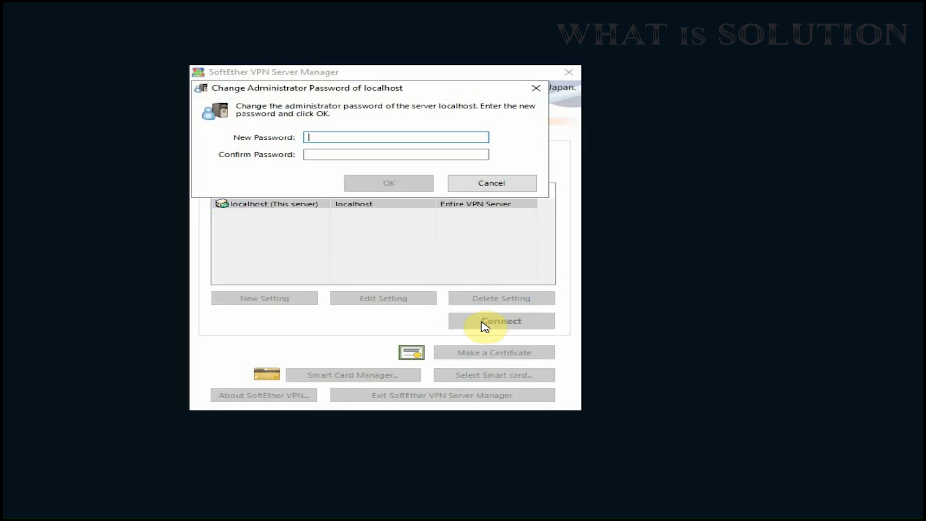
type("12")
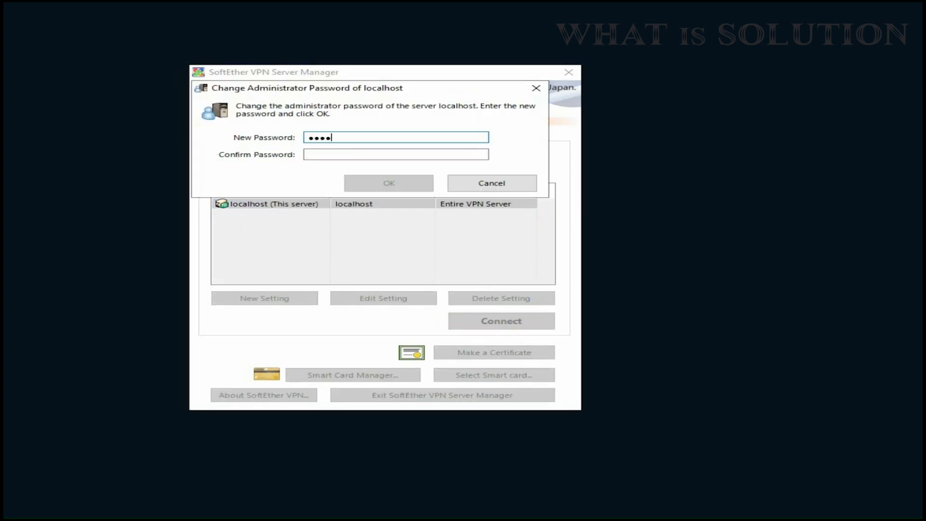
left_click(351, 153)
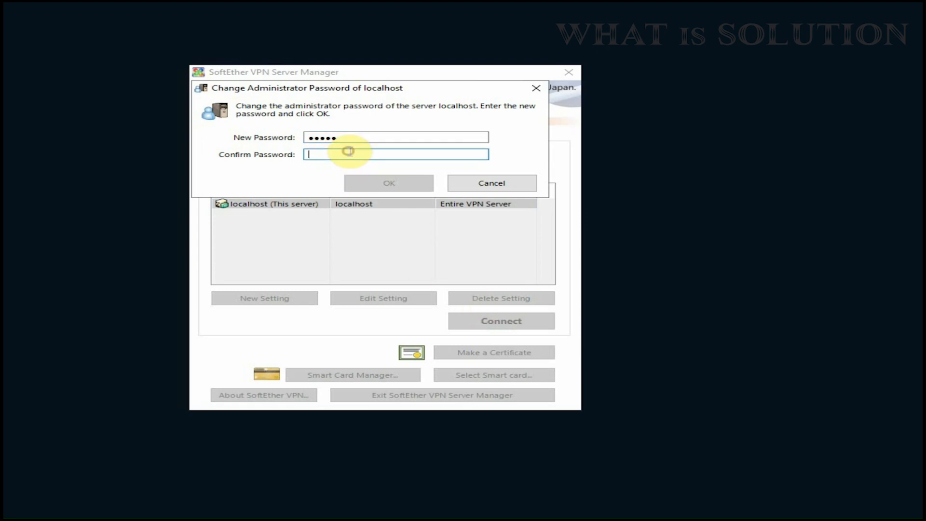
type("12")
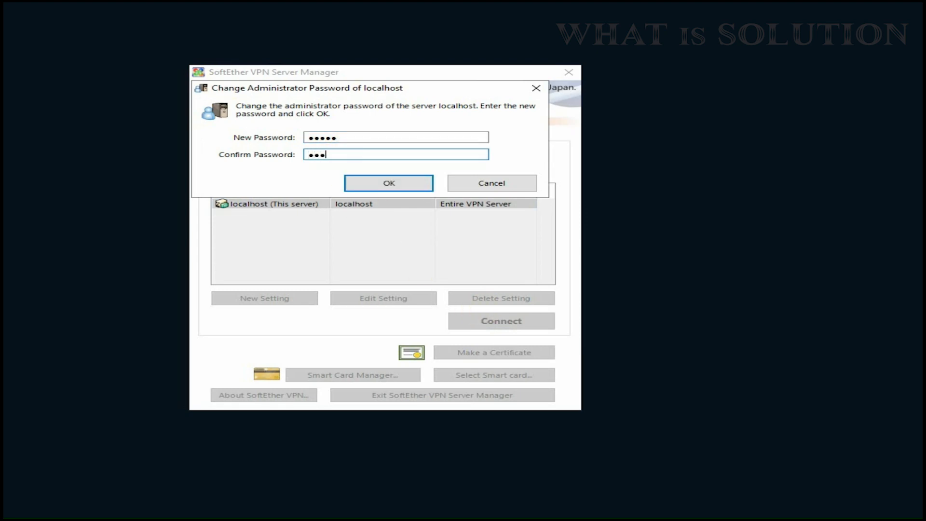
left_click(375, 189)
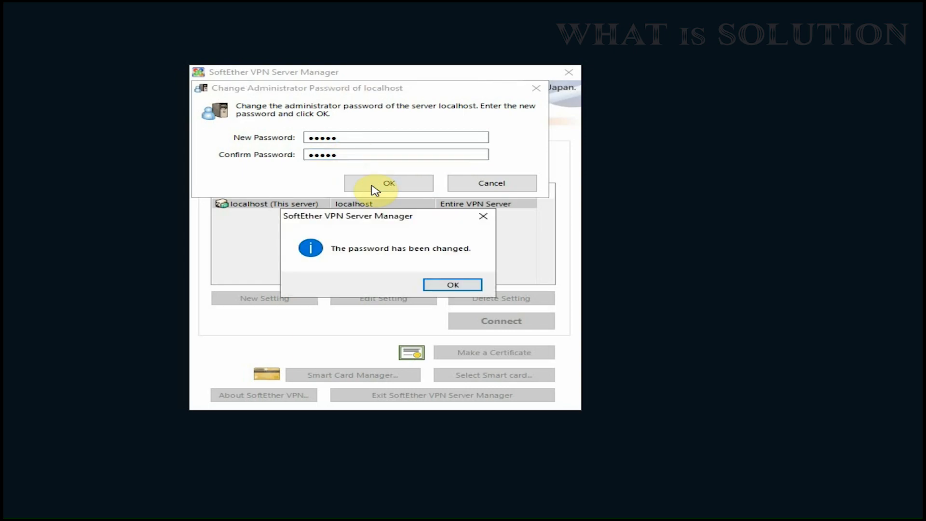
left_click(452, 286)
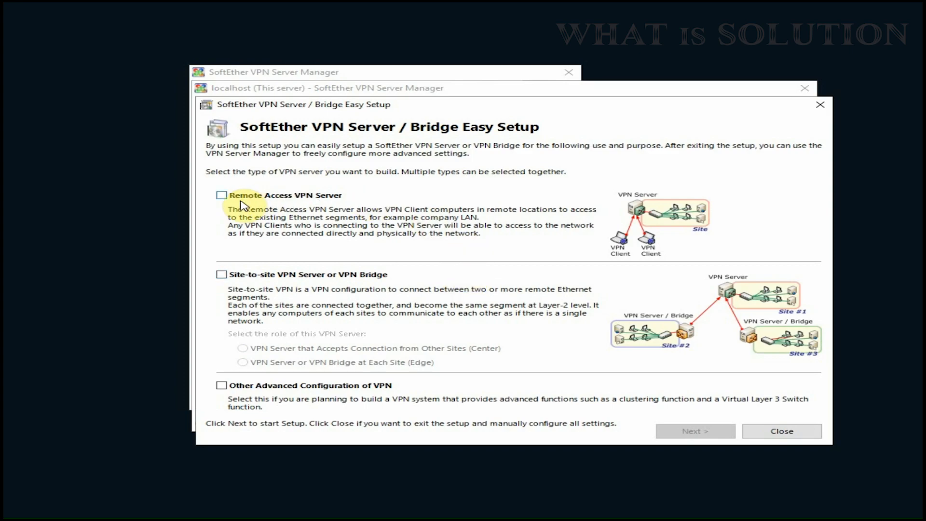
- Choose Remote Access VPN Server, confirm the reset, and keep VPN as the hub name
left_click(224, 202)
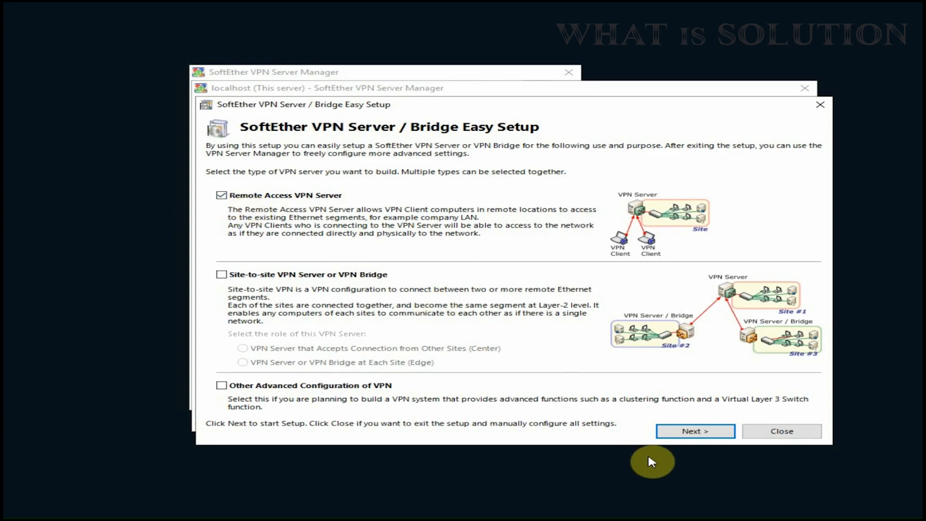
left_click(678, 437)
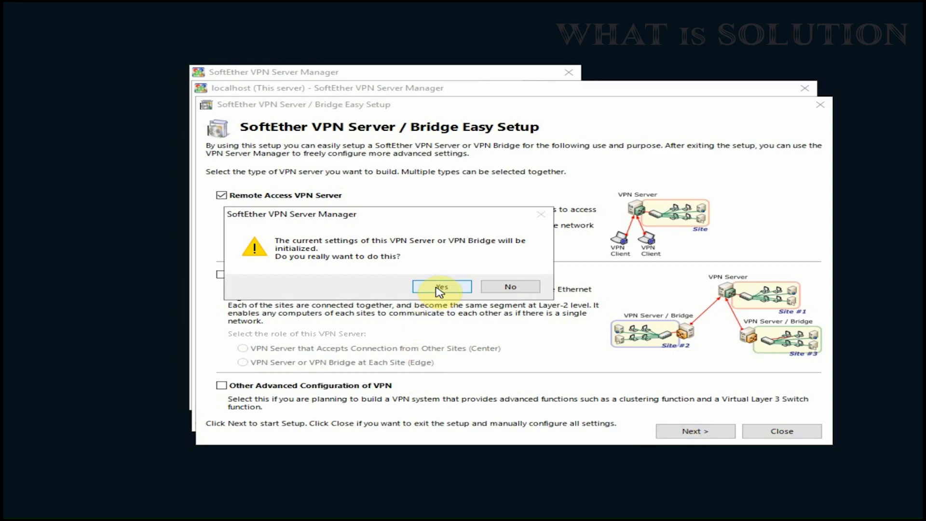
left_click(439, 289)
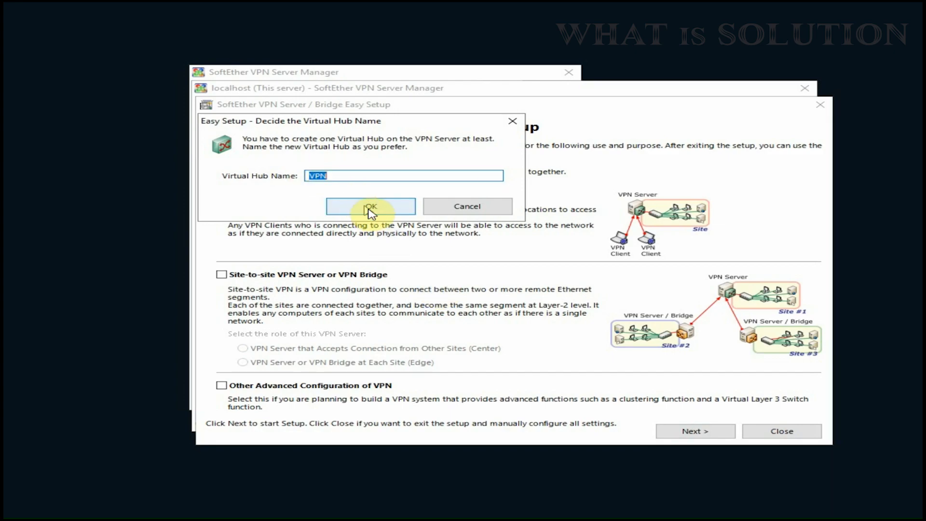
left_click(370, 210)
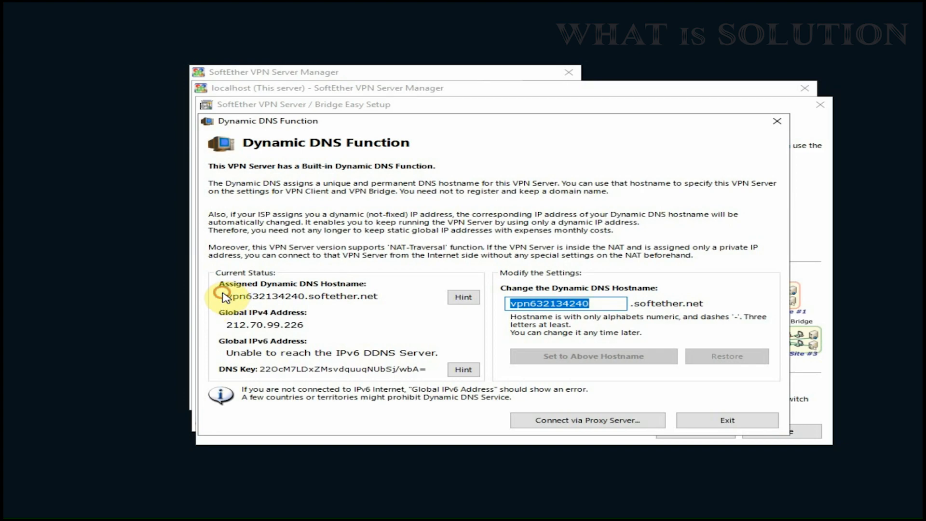
- Select and copy the assigned Dynamic DNS hostname
double_click(333, 296)
left_click(332, 297)
double_click(332, 296)
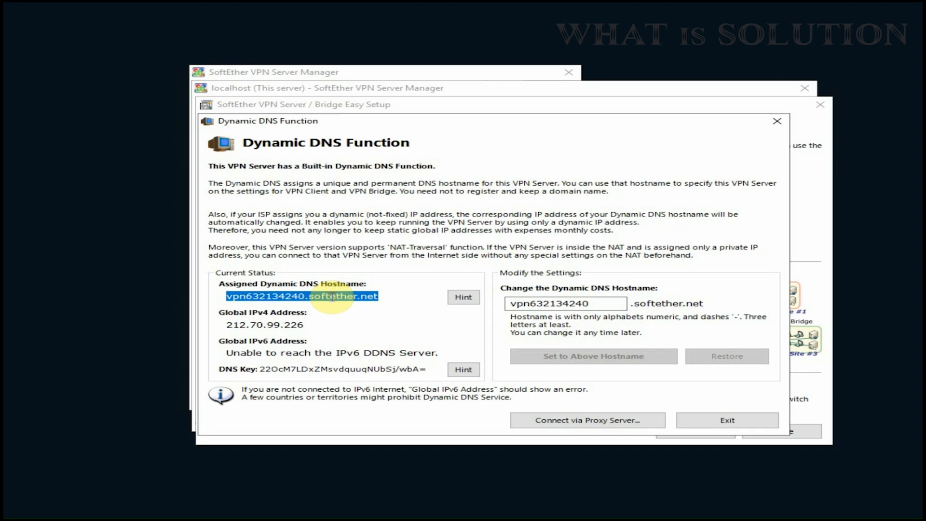
right_click(332, 298)
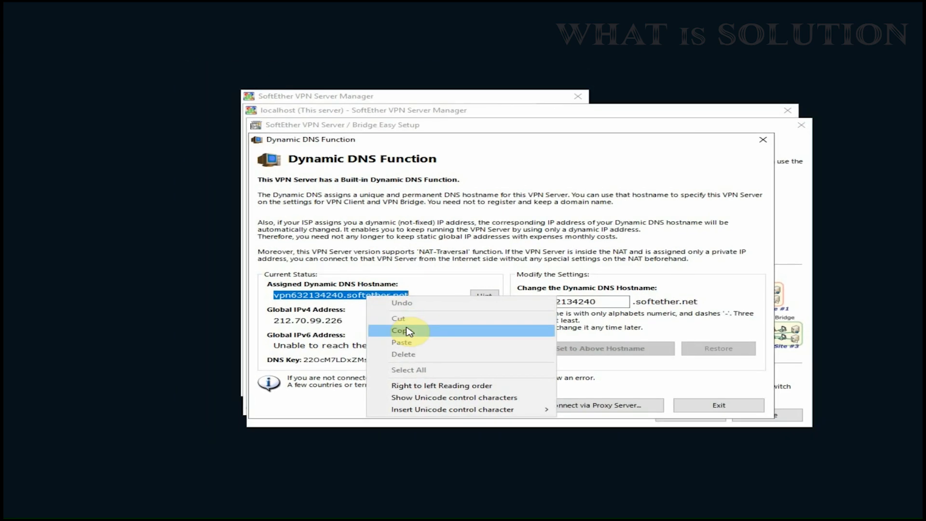
left_click(350, 336)
- Paste the hostname into a new desktop text file, New Text Document.txt, and minimize Notepad
right_click(147, 295)
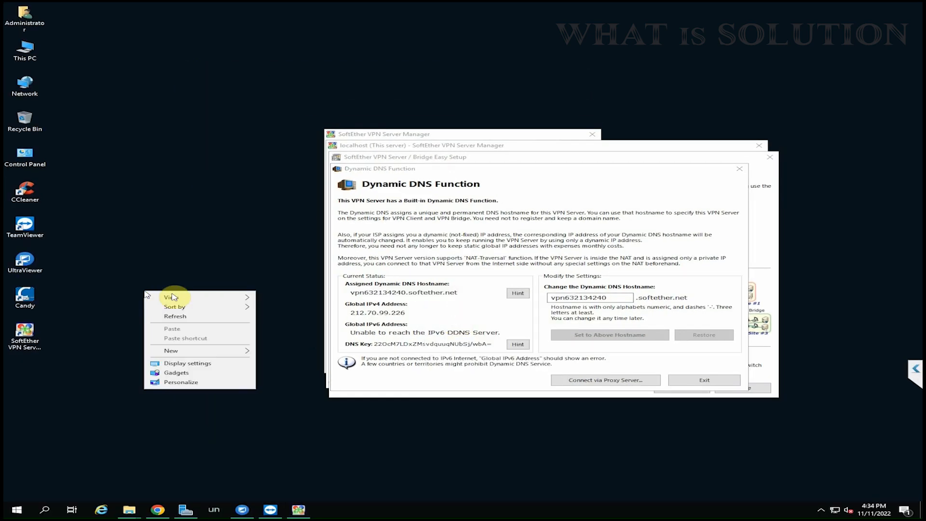
mouse_move(195, 352)
left_click(288, 415)
key("Return")
double_click(155, 299)
right_click(161, 109)
left_click(190, 146)
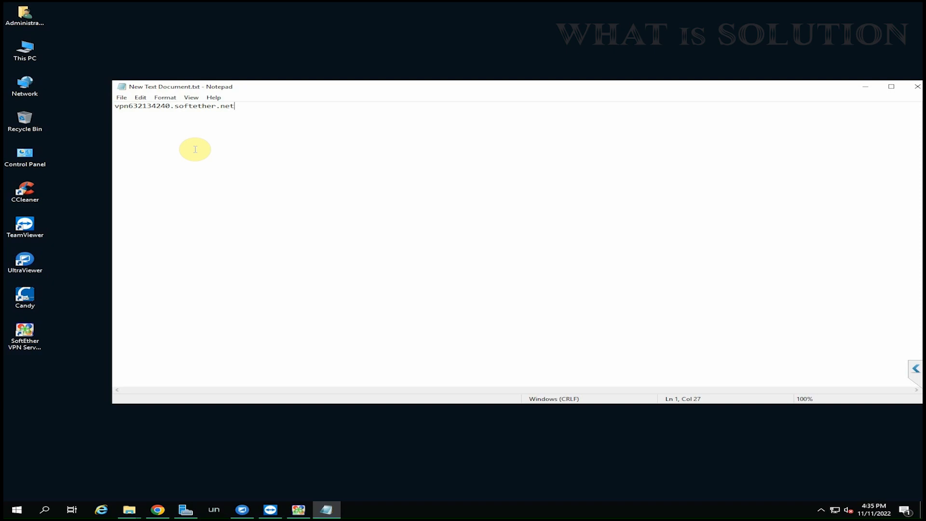
left_click(865, 88)
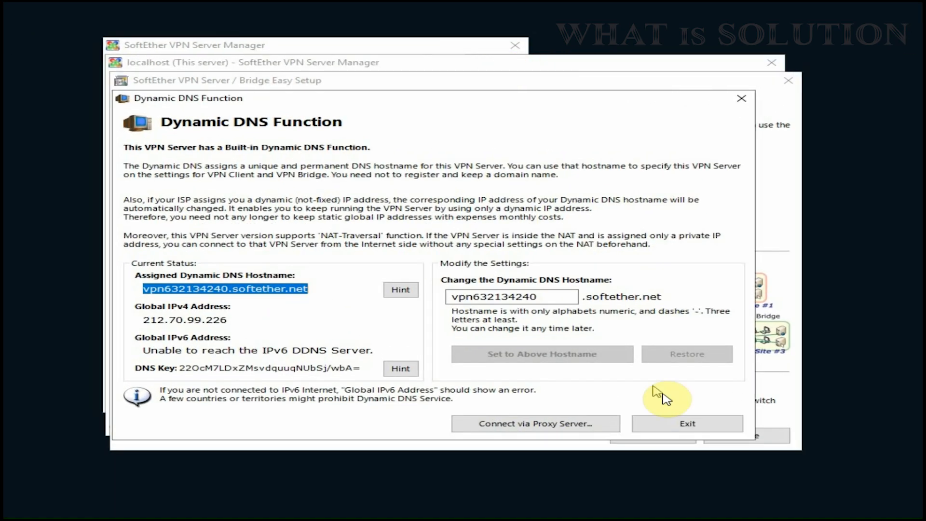
- Skip Dynamic DNS and IPsec/L2TP, disable VPN Azure, close Easy Setup, and select hub VPN
left_click(688, 424)
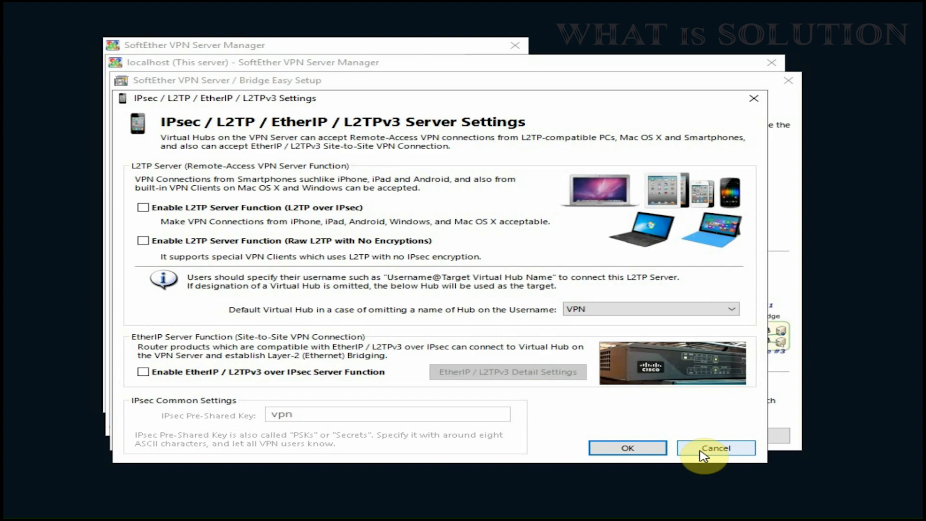
left_click(704, 455)
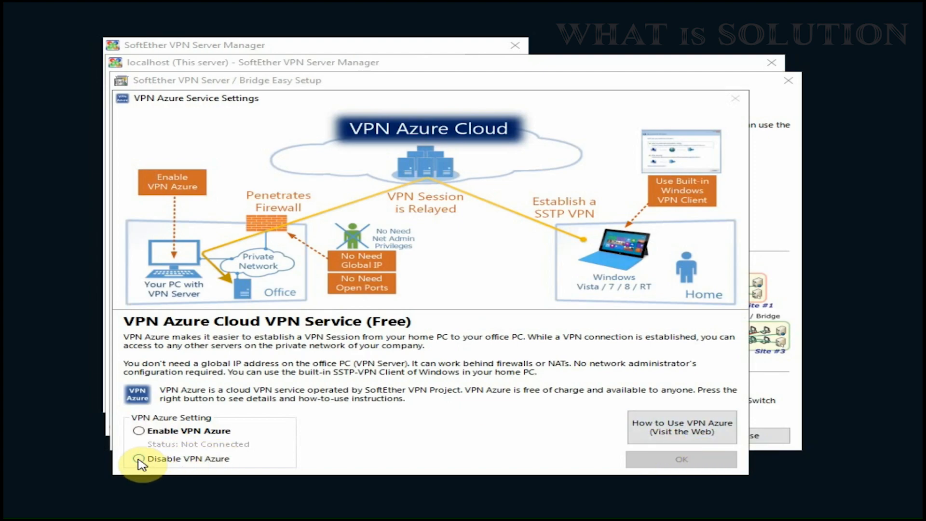
left_click(139, 458)
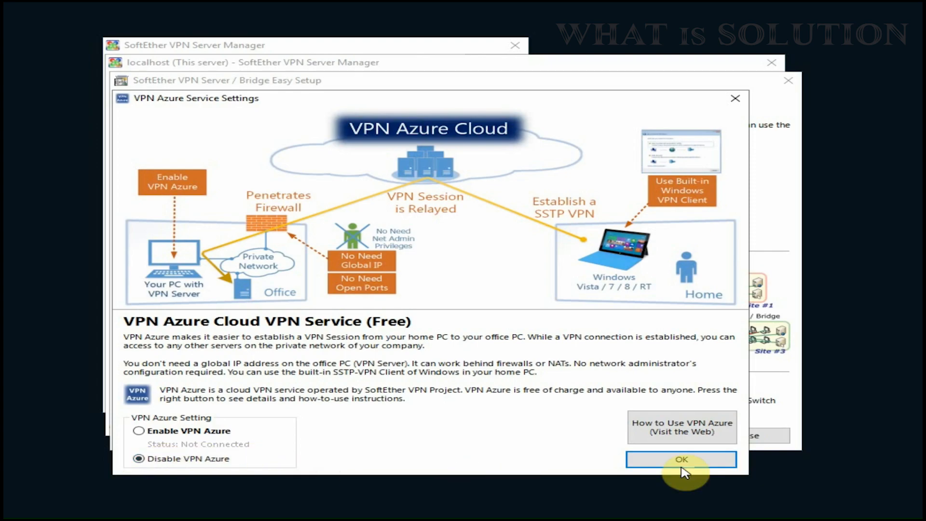
left_click(685, 463)
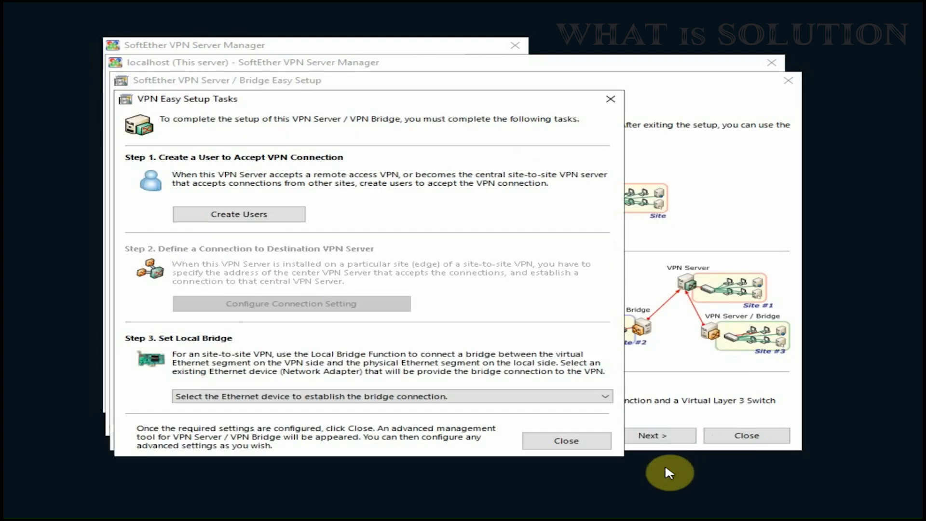
left_click(576, 444)
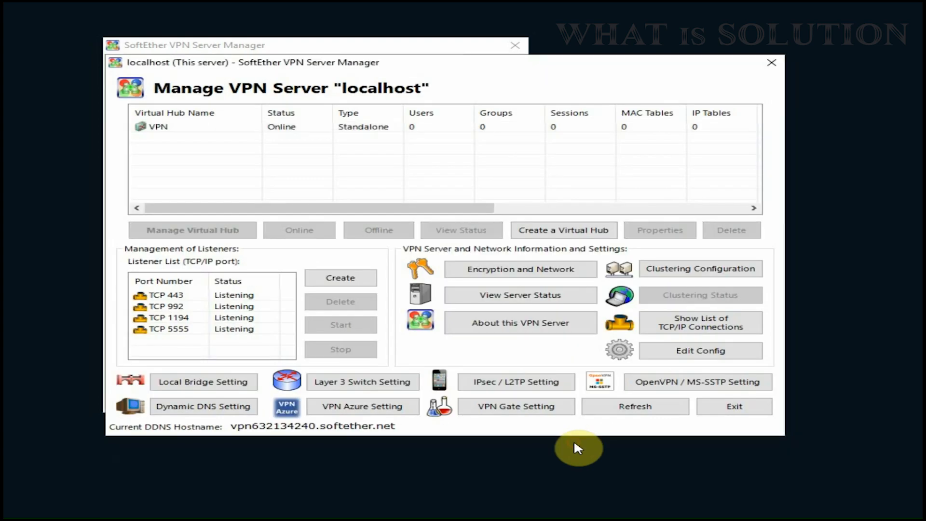
left_click(303, 131)
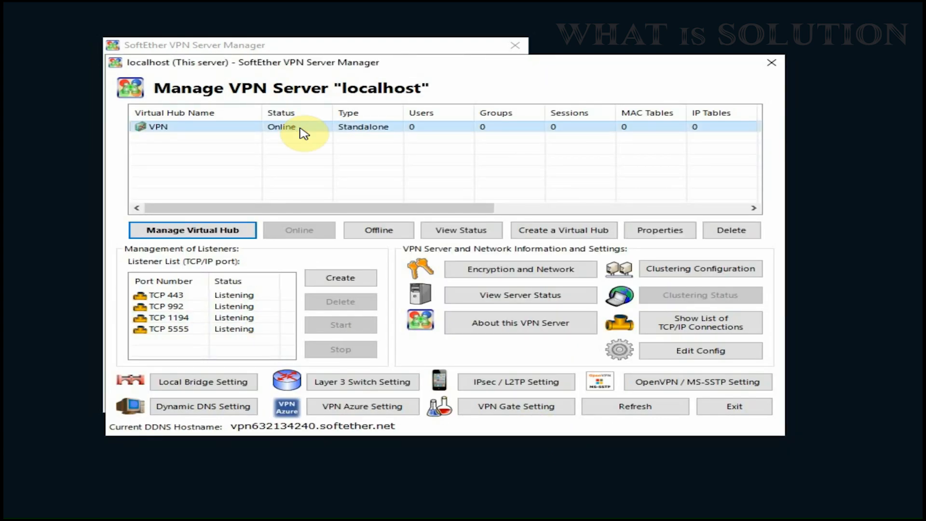
- Start a new user named vpnuser in the VPN hub's user list
left_click(196, 233)
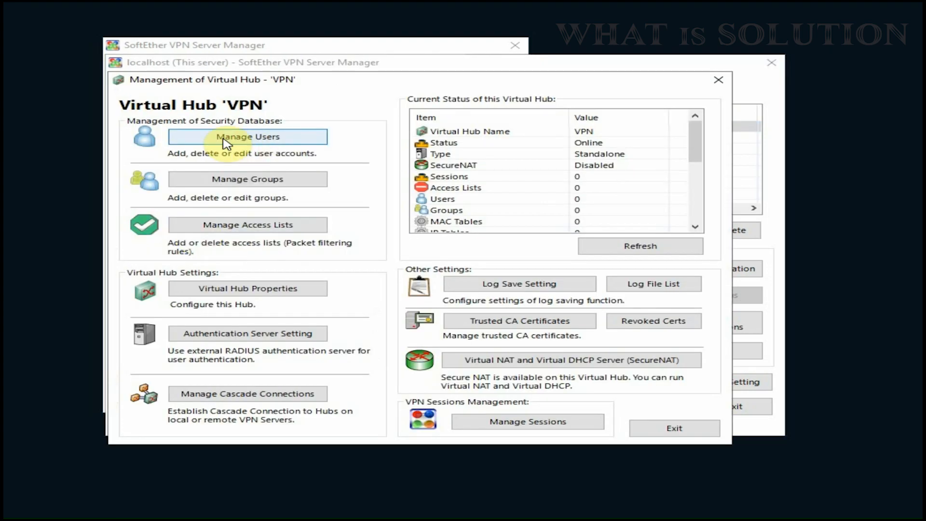
left_click(271, 140)
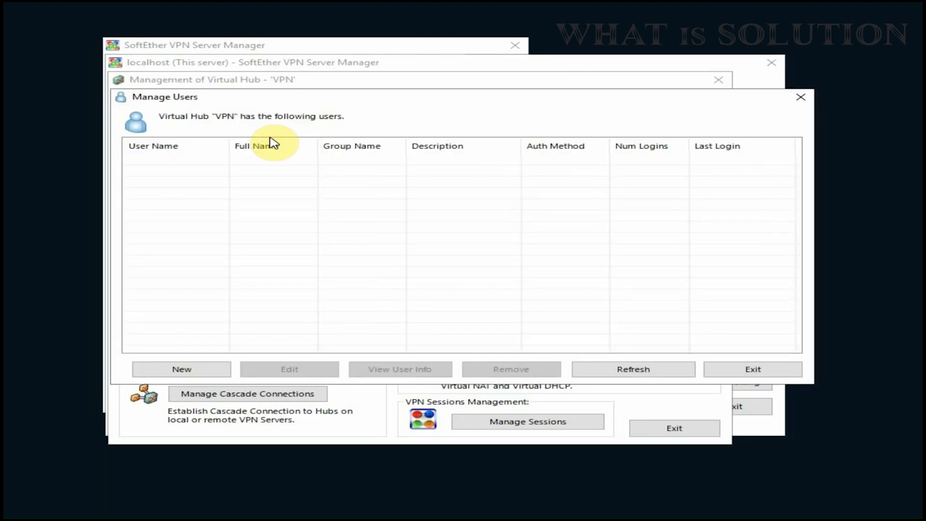
left_click(189, 368)
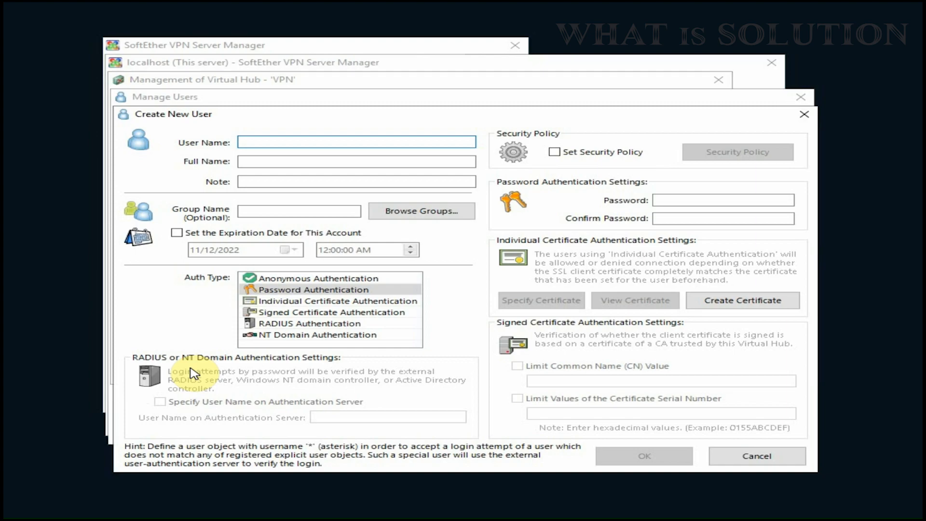
type("vpnuser")
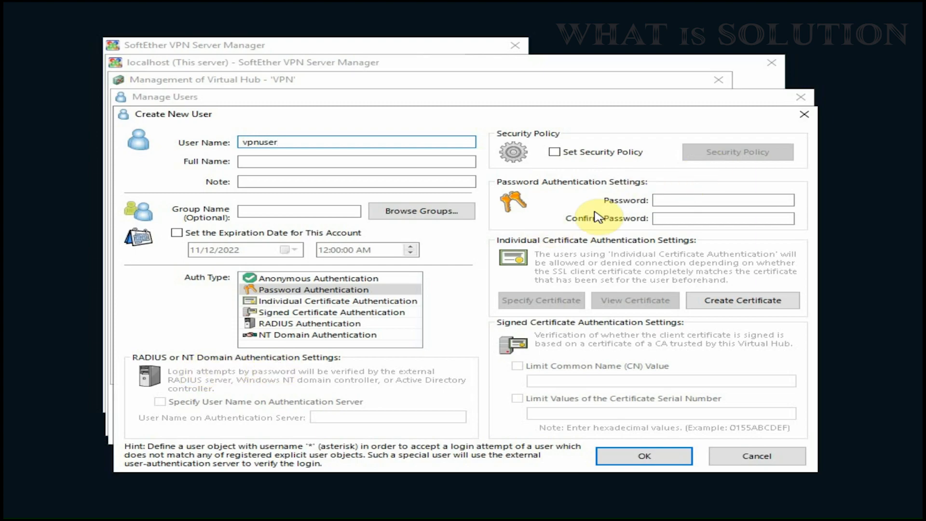
- Give vpnuser password authentication with a confirmed password and create the account
left_click(273, 292)
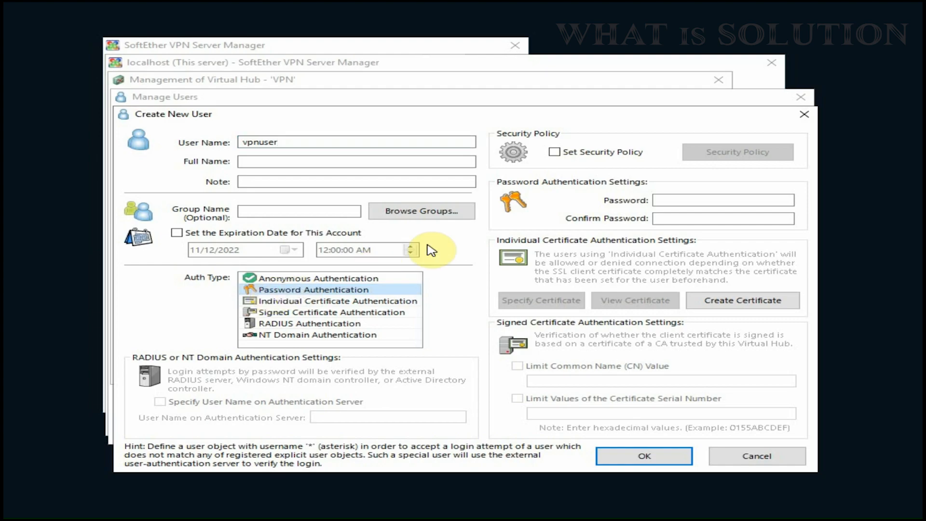
left_click(672, 201)
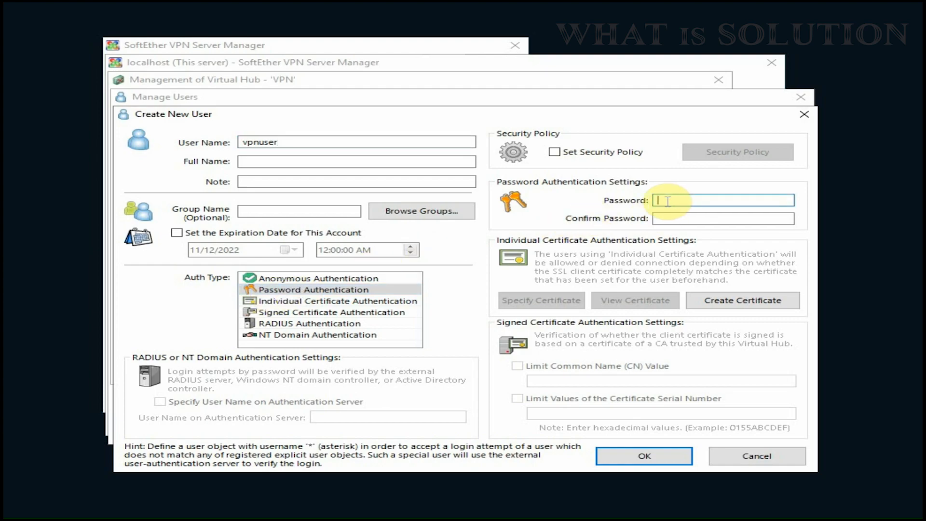
type("12")
left_click(687, 218)
type("123")
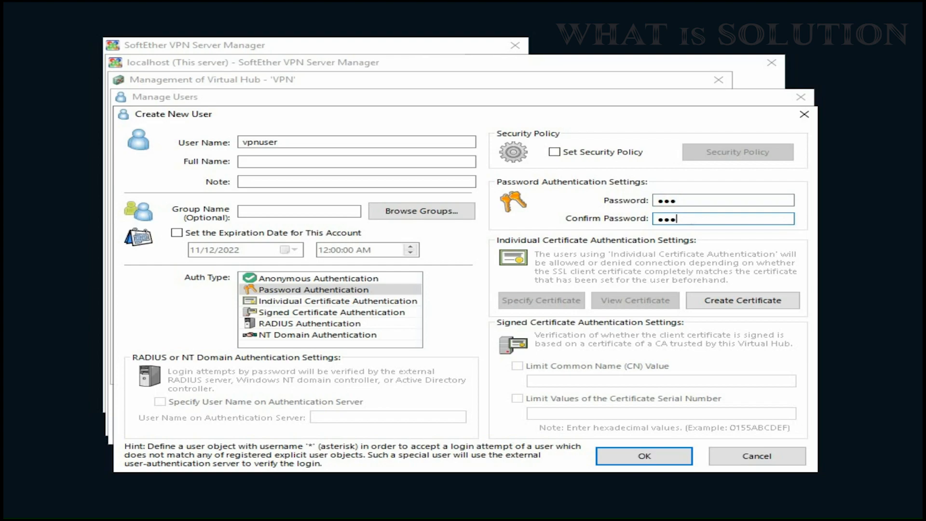
left_click(647, 460)
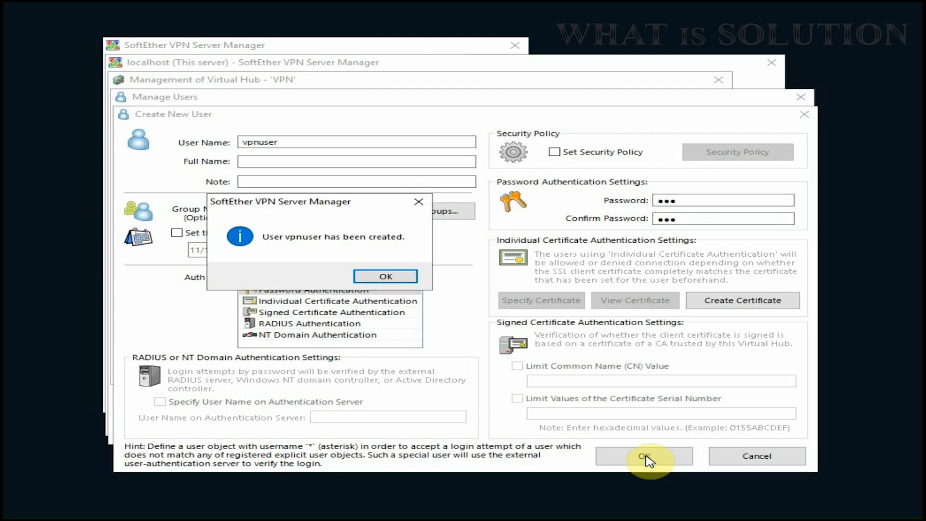
left_click(392, 277)
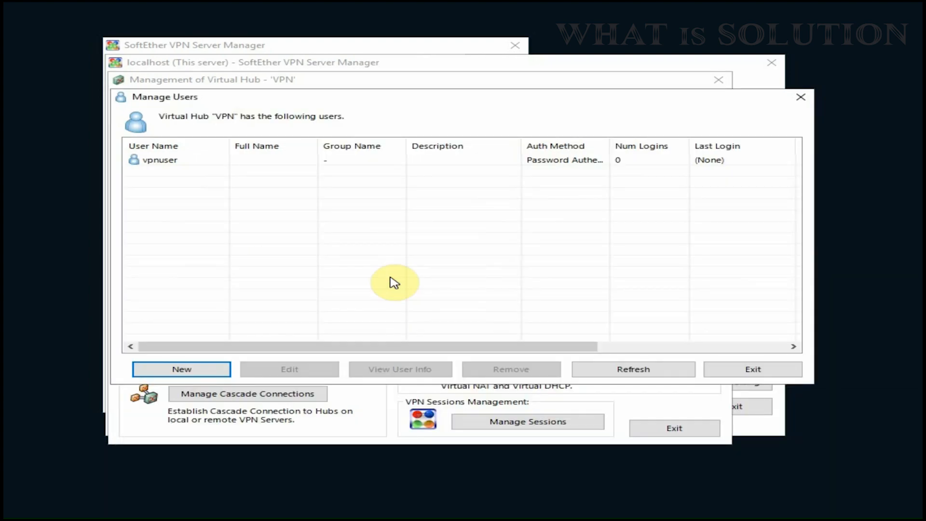
left_click(767, 373)
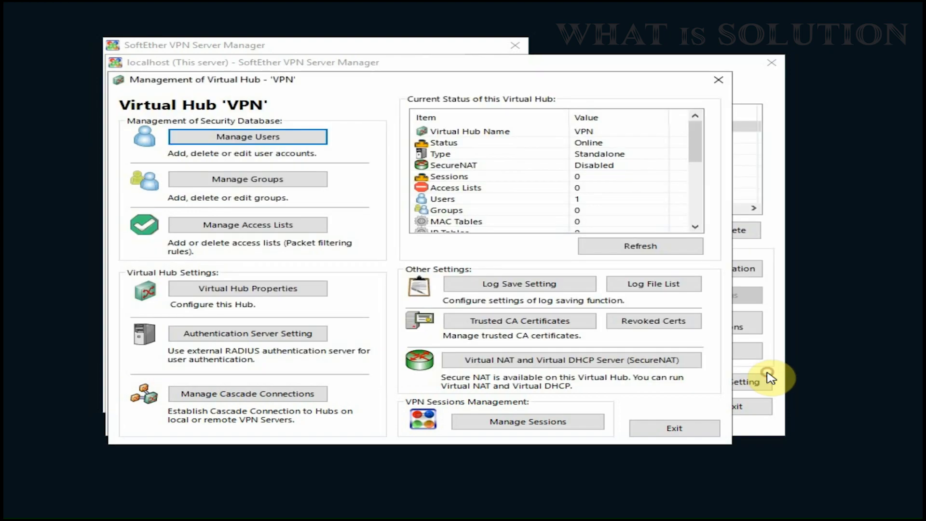
- In Local Bridge Settings, pair virtual hub VPN with LAN adapter NIC2
left_click(685, 433)
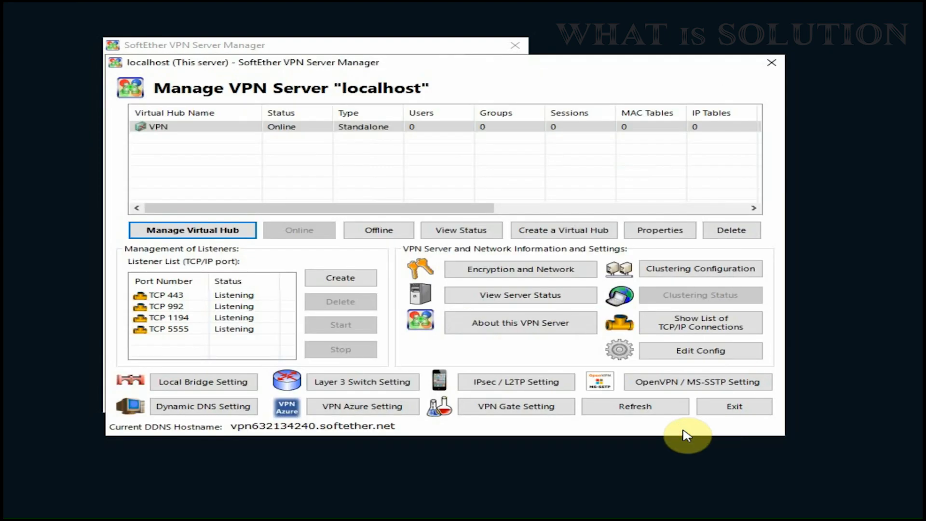
left_click(166, 331)
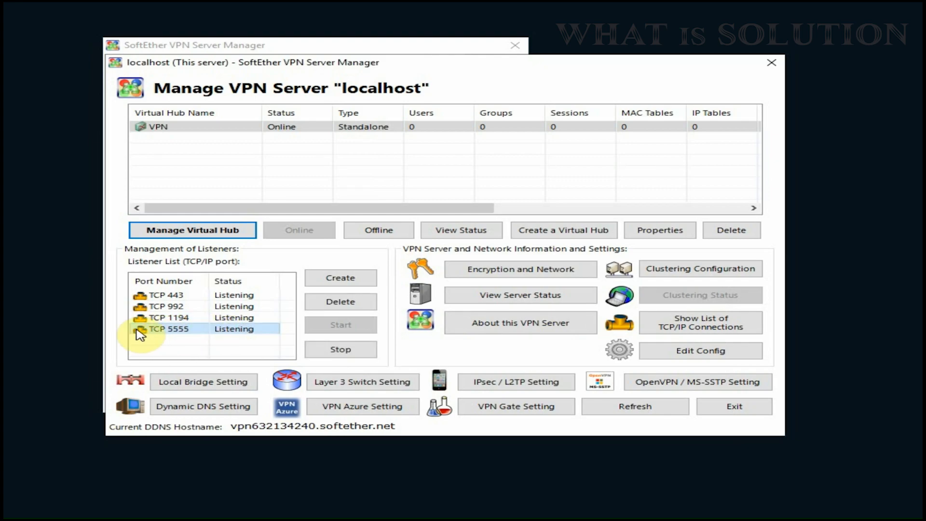
left_click(182, 383)
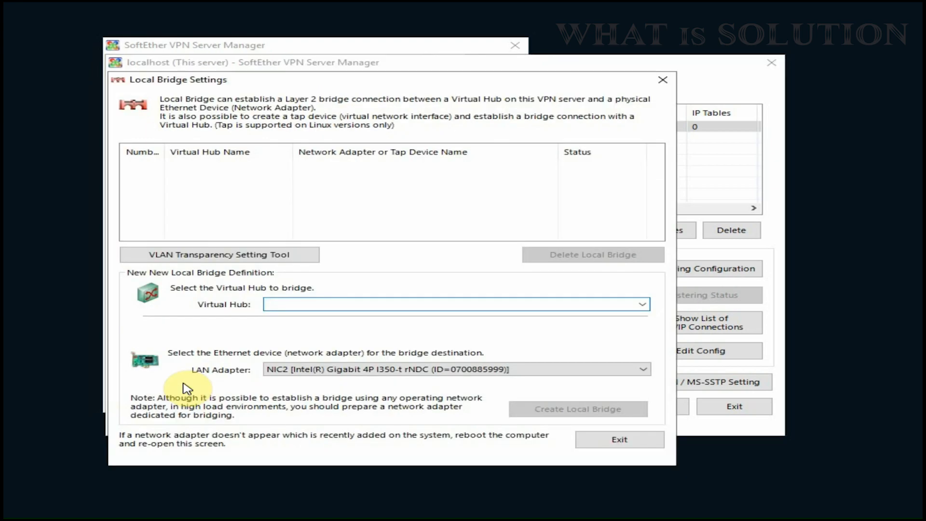
left_click(642, 305)
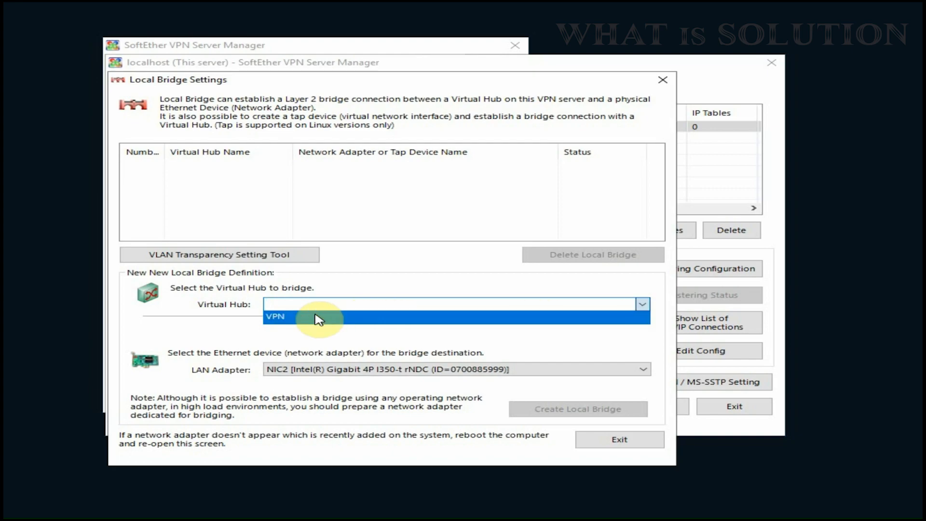
left_click(283, 319)
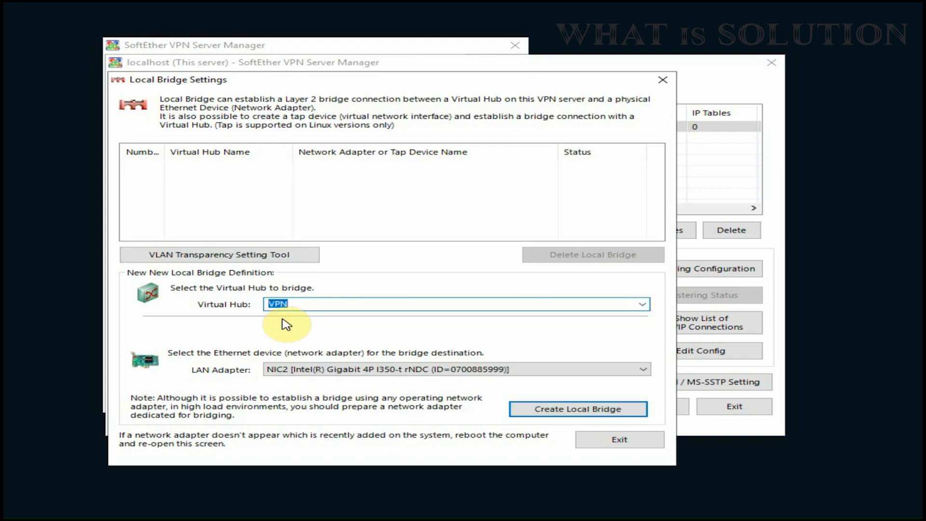
left_click(643, 370)
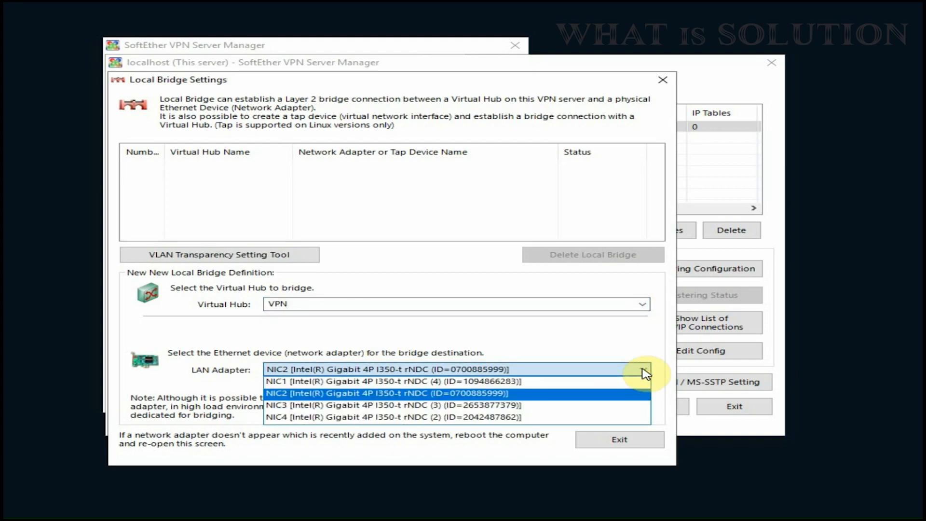
left_click(645, 373)
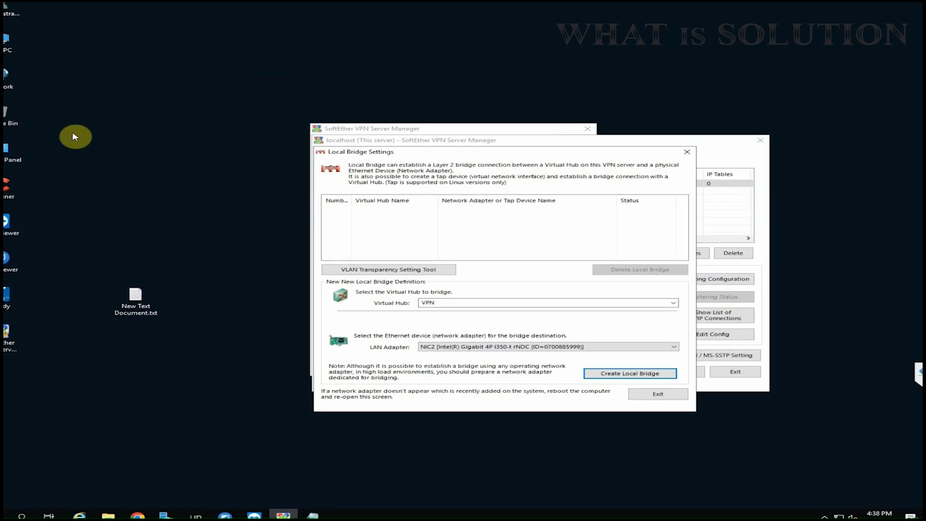
left_click(6, 153)
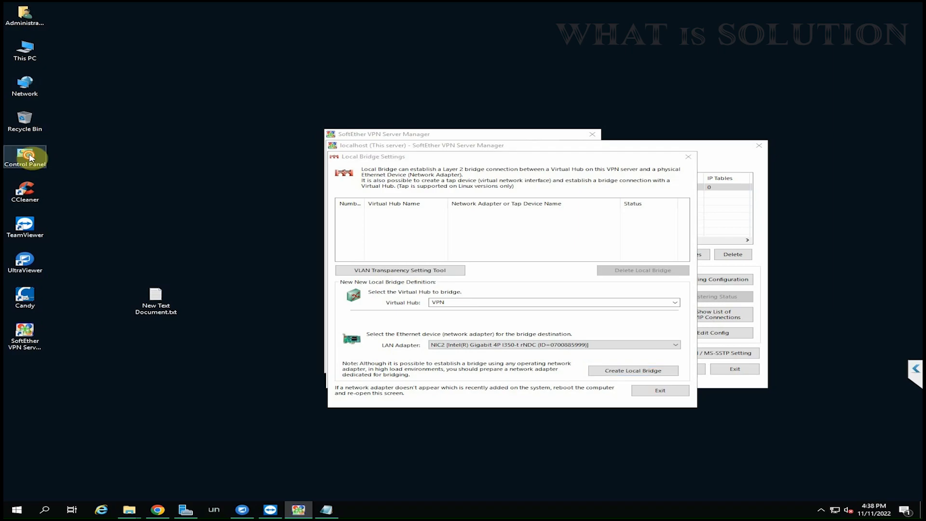
double_click(29, 157)
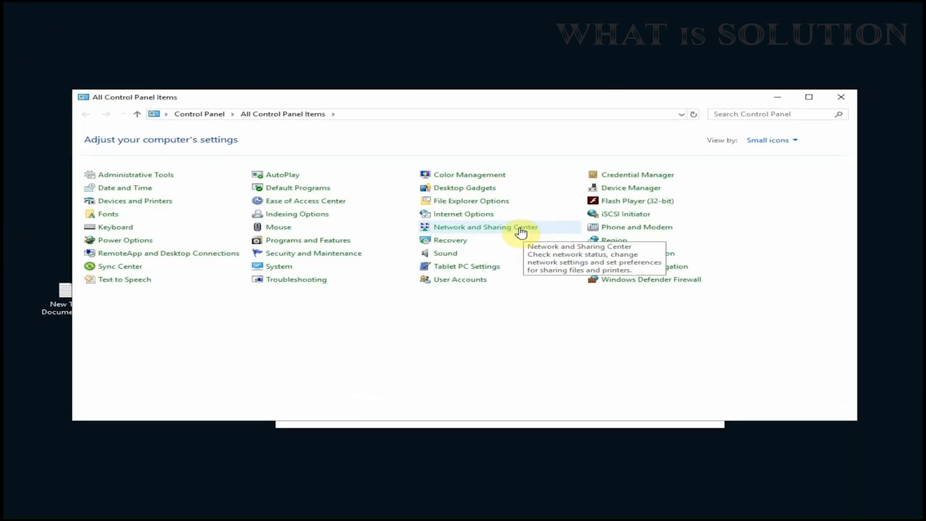
left_click(523, 231)
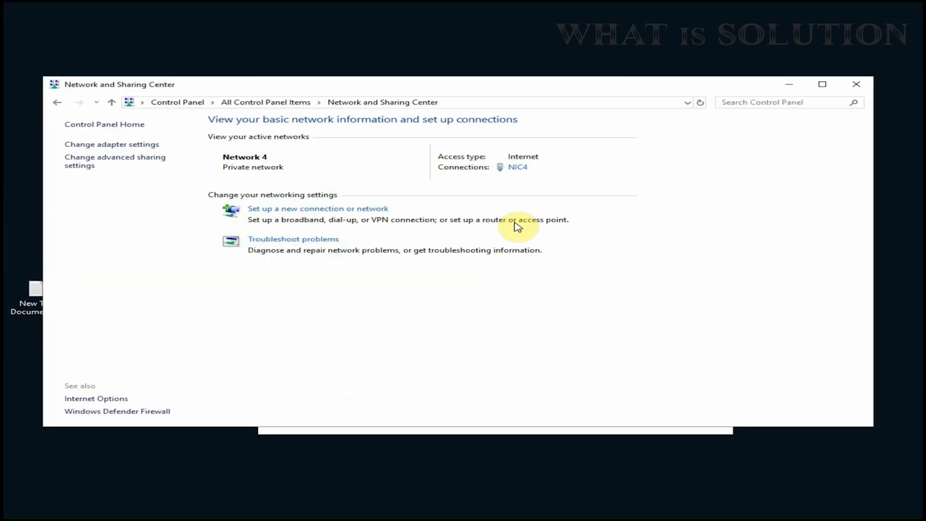
left_click(116, 145)
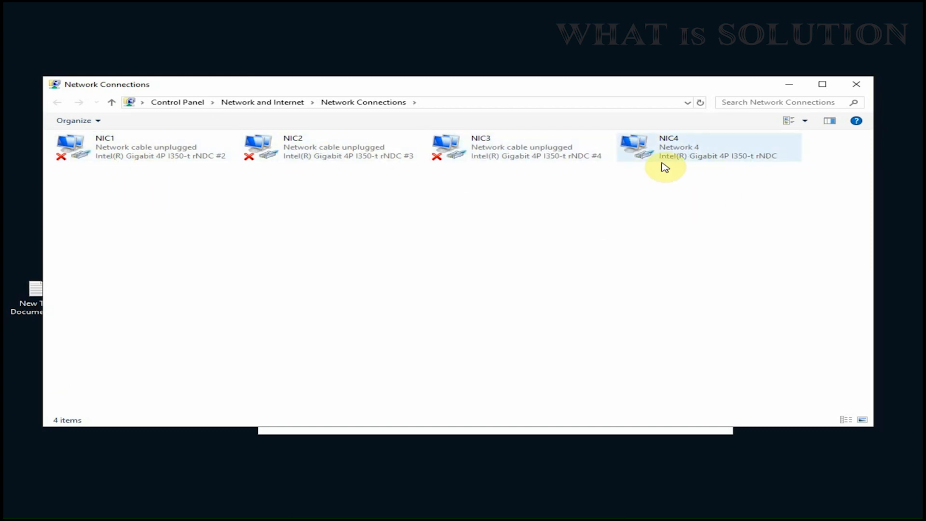
left_click(682, 156)
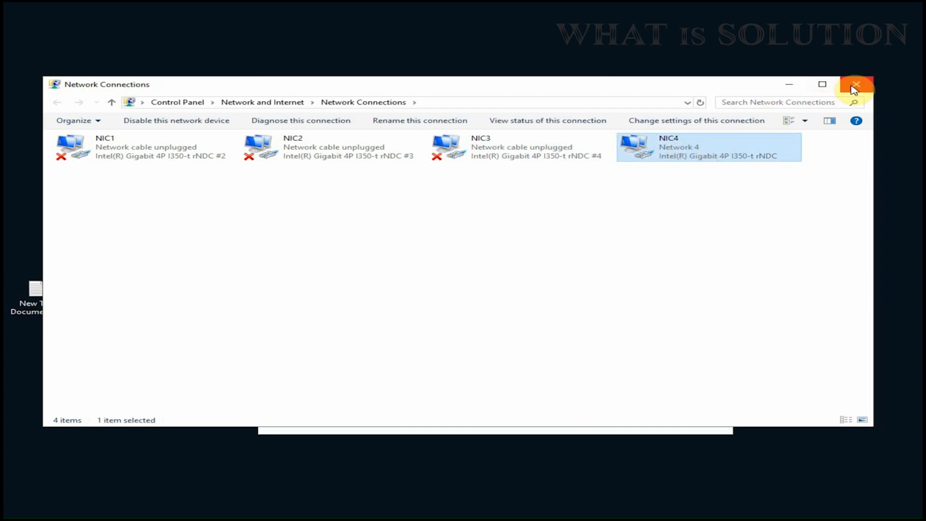
left_click(789, 84)
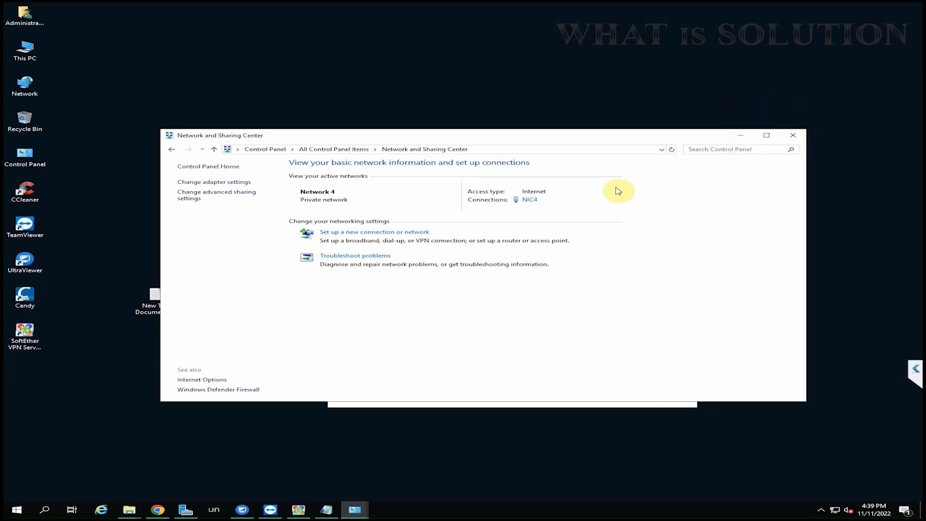
left_click(741, 135)
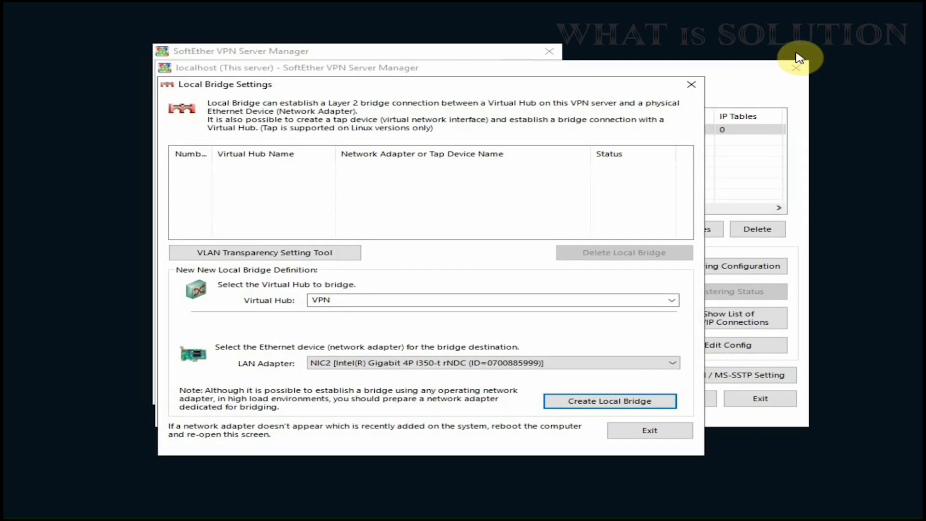
- Create a local bridge from the VPN hub to the NIC4 adapter, confirm both messages, and close the bridge settings
left_click(661, 364)
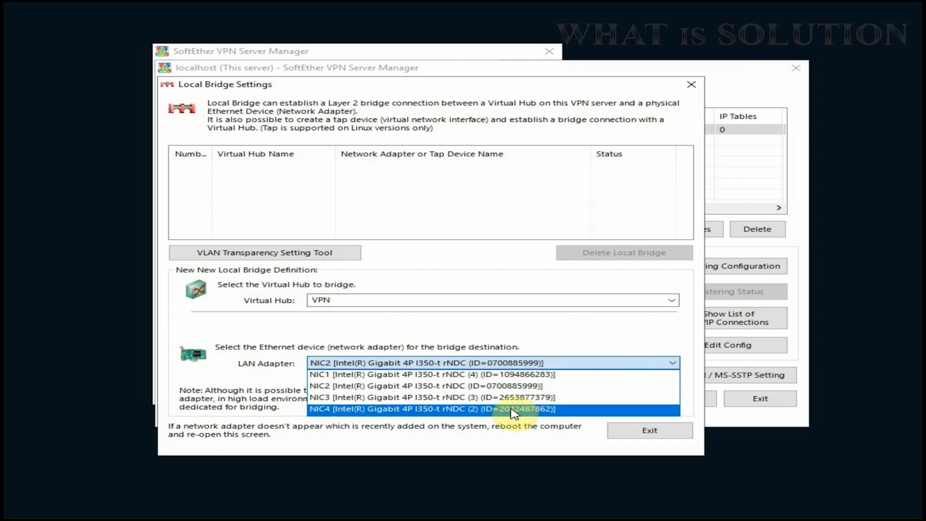
left_click(472, 409)
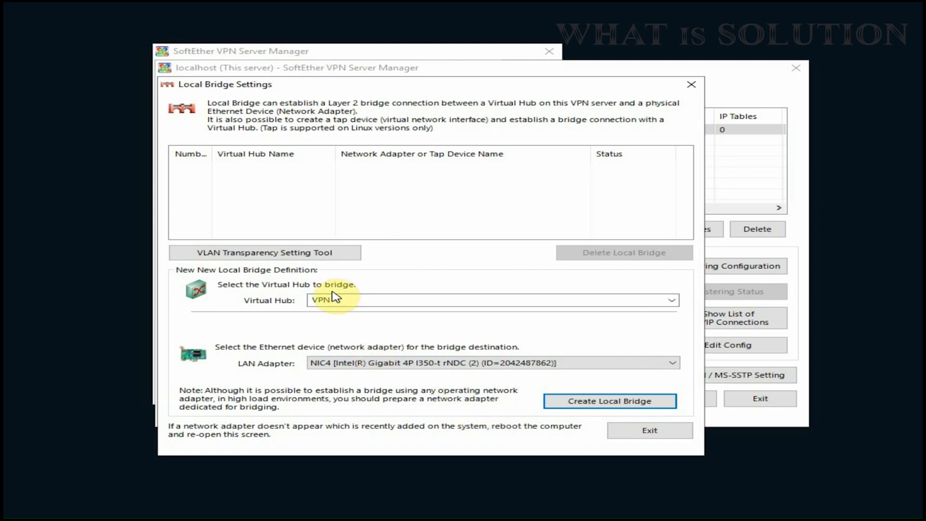
left_click(597, 405)
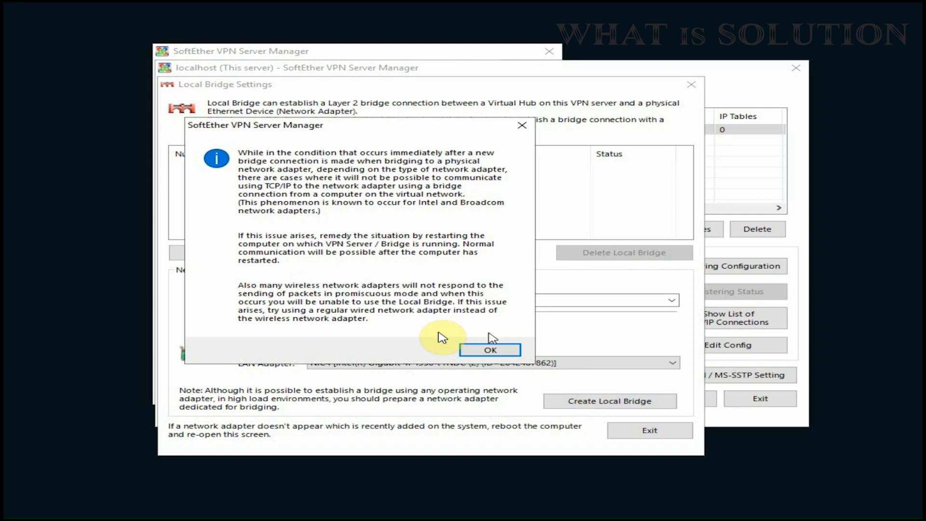
left_click(482, 352)
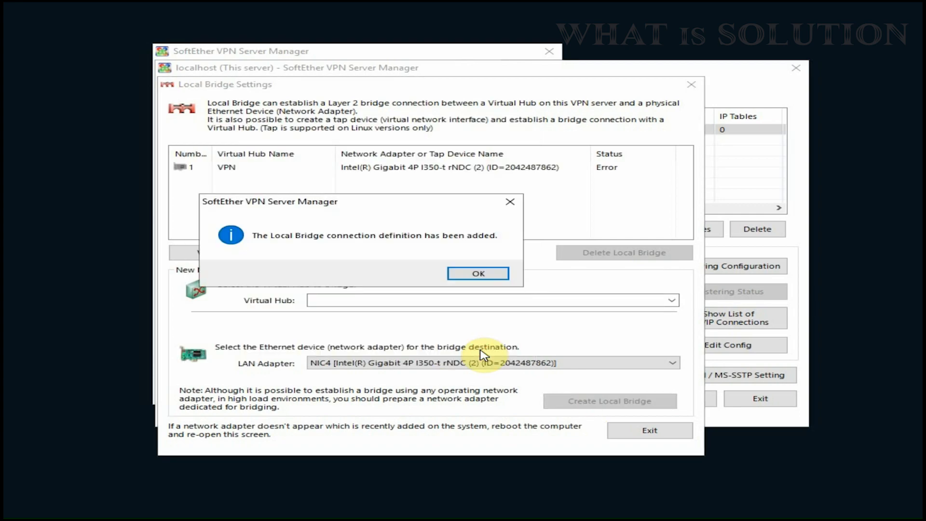
left_click(463, 274)
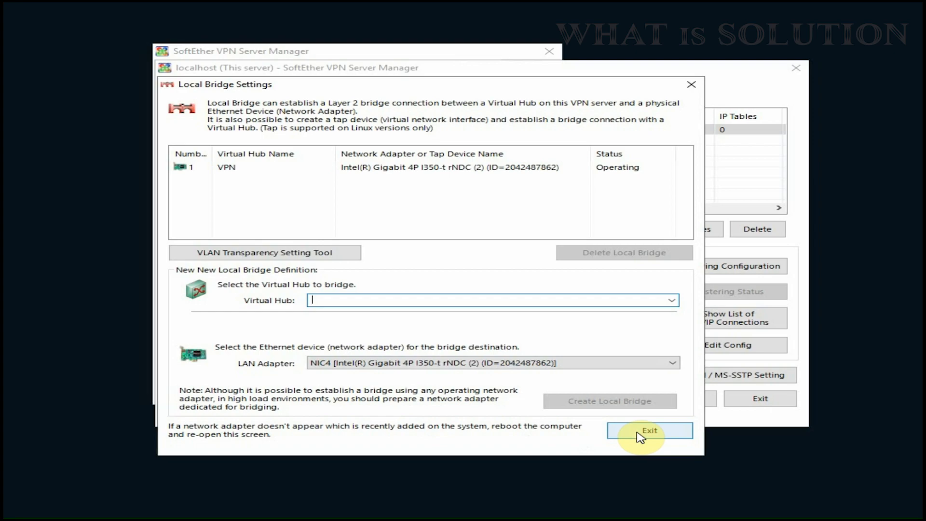
left_click(640, 436)
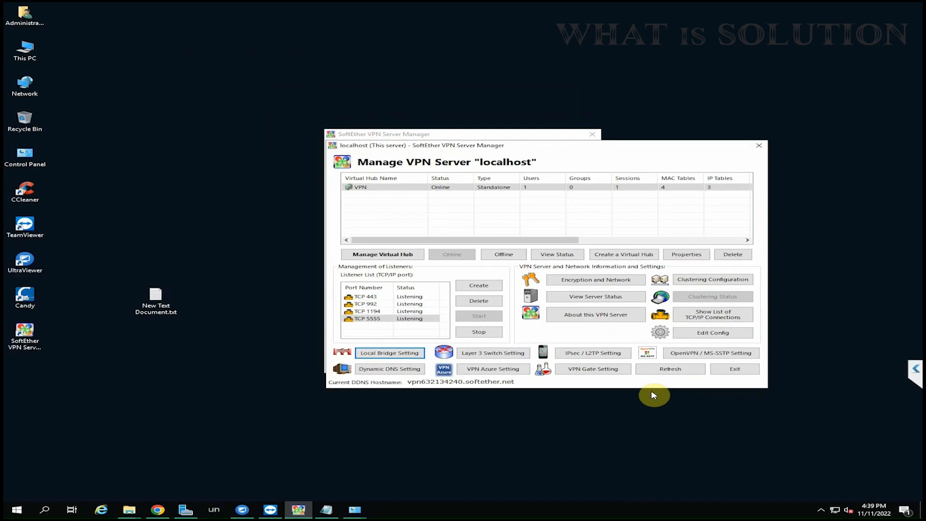
- Allow SoftEther VPN Server and Server Manager on Public networks in the firewall's allowed apps list and save
left_click(45, 508)
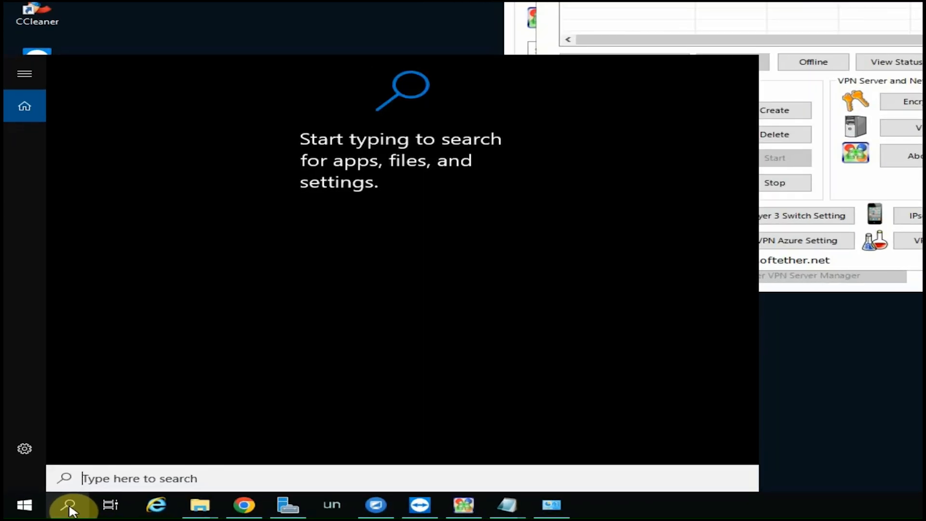
type("allow ")
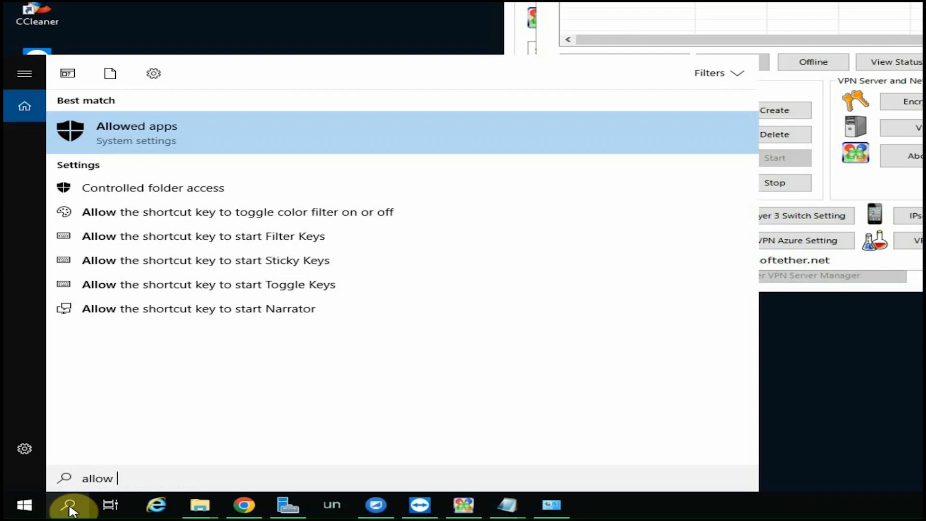
type("an app through Windows Firewall")
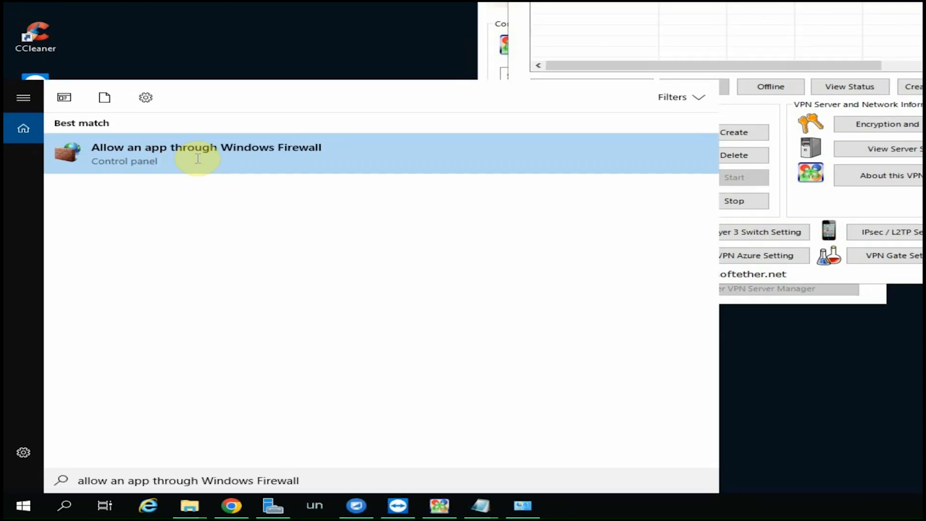
left_click(207, 135)
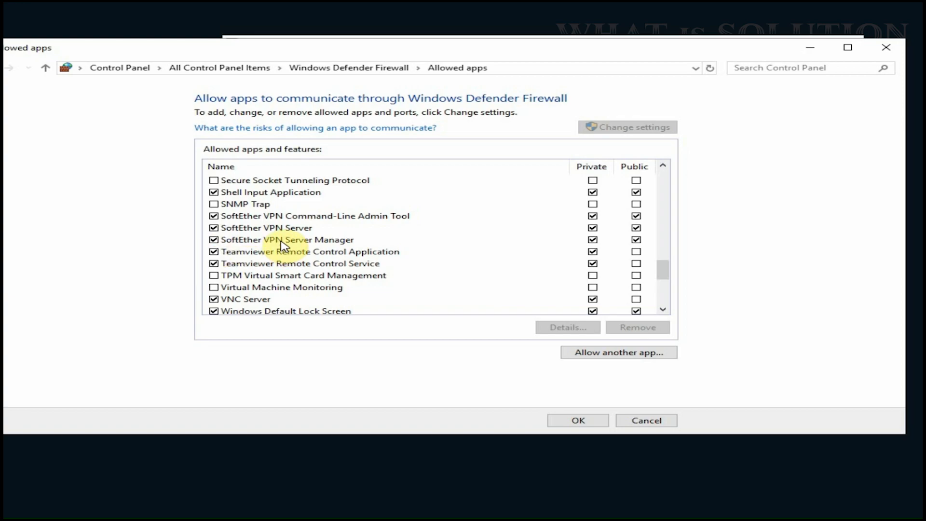
left_click(259, 230)
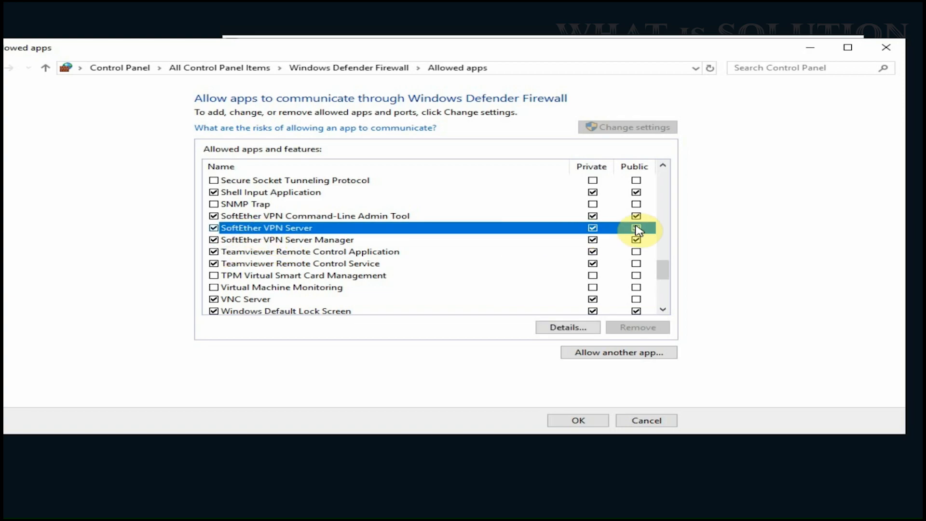
left_click(636, 228)
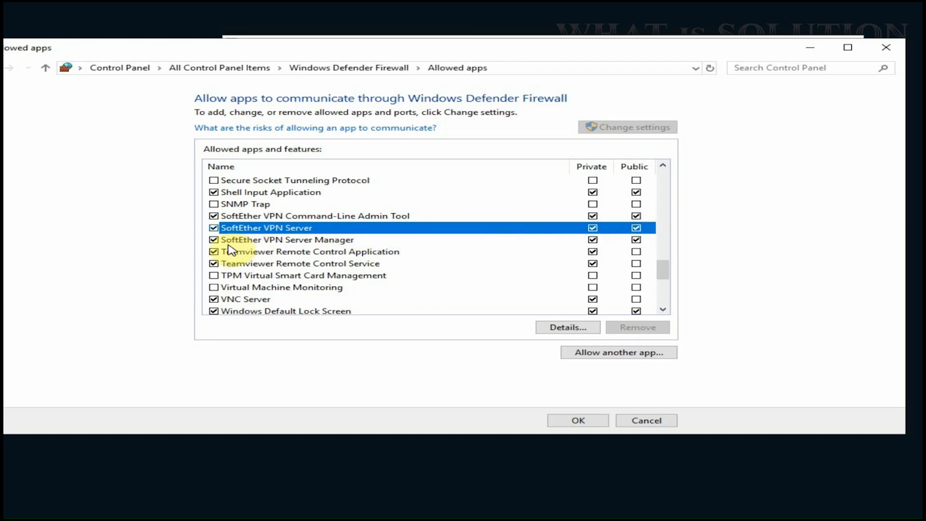
left_click(289, 240)
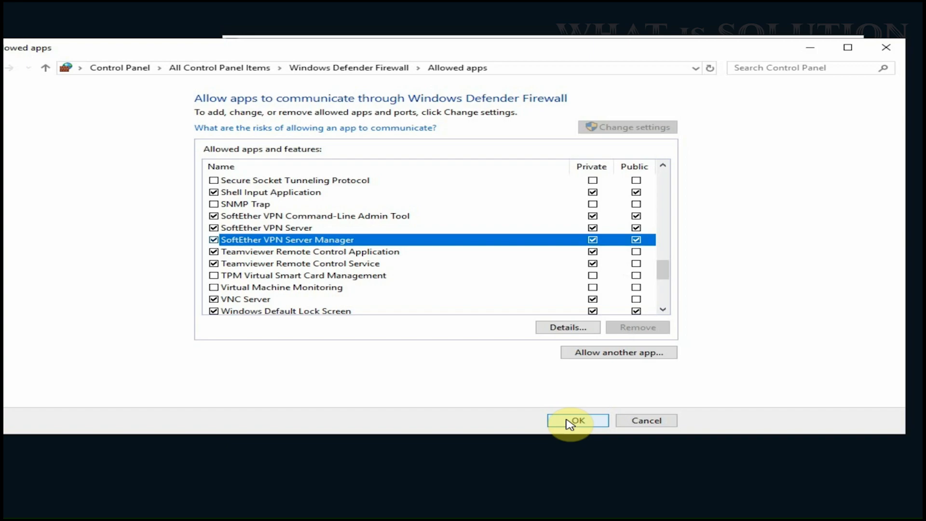
left_click(571, 423)
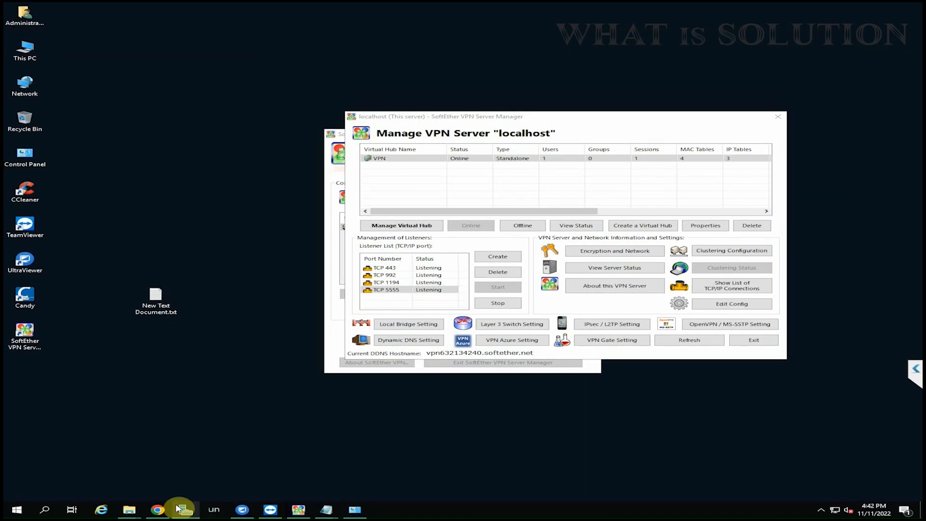
- Open a new Chrome tab and enter 192.168.1.1 in the address bar
left_click(158, 510)
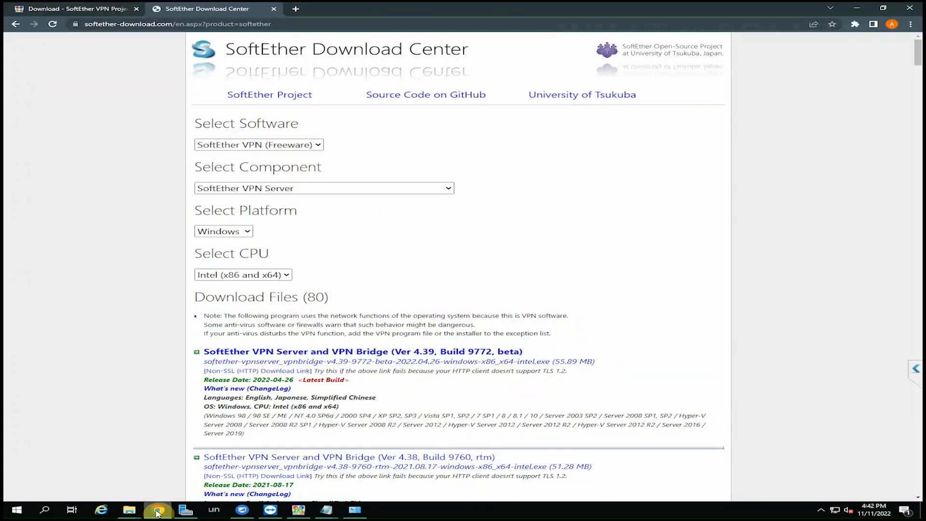
left_click(296, 9)
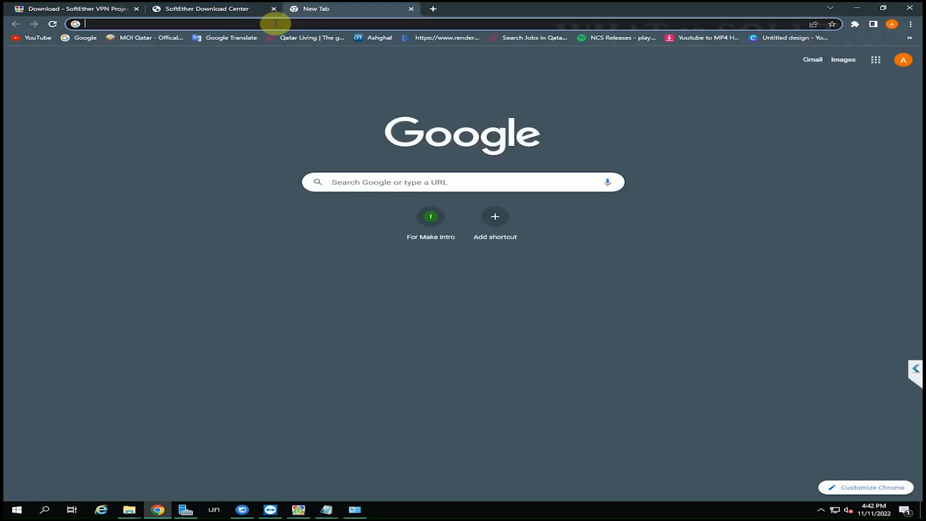
left_click(275, 23)
type("19")
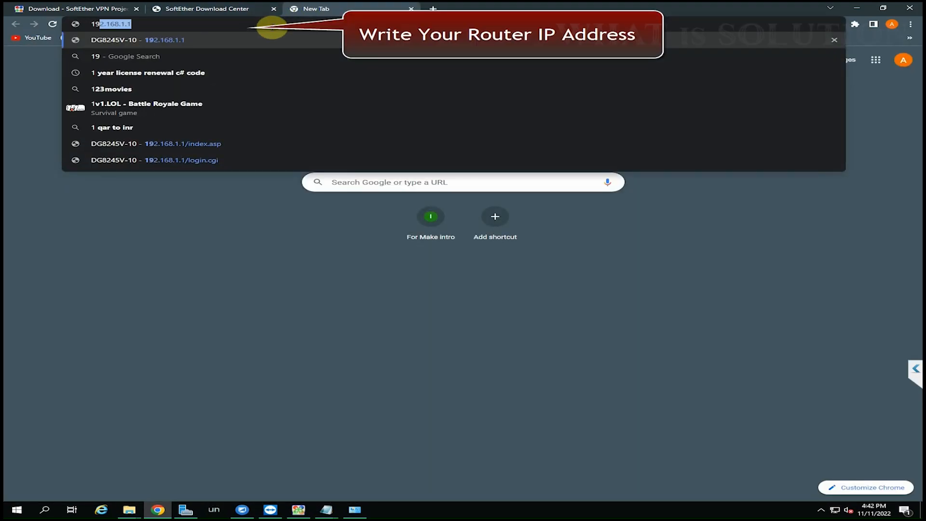
type("2.168.")
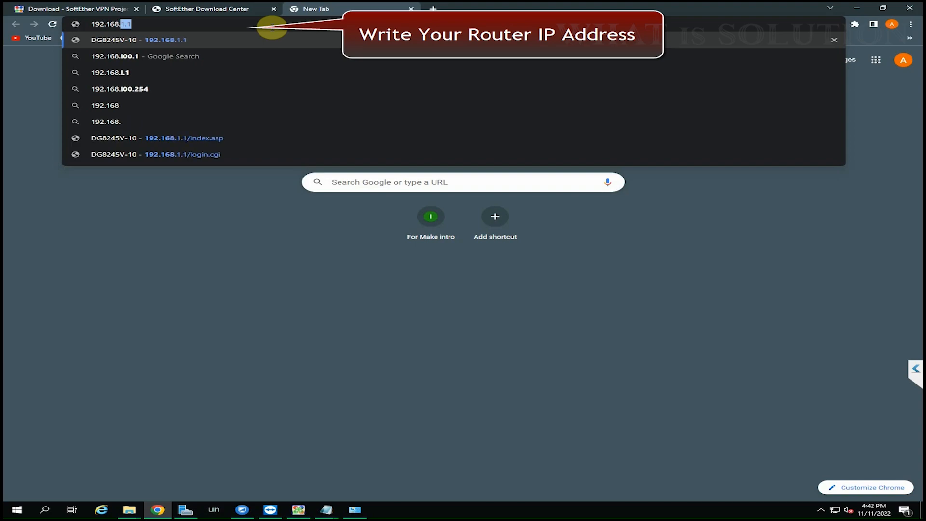
type("1.1")
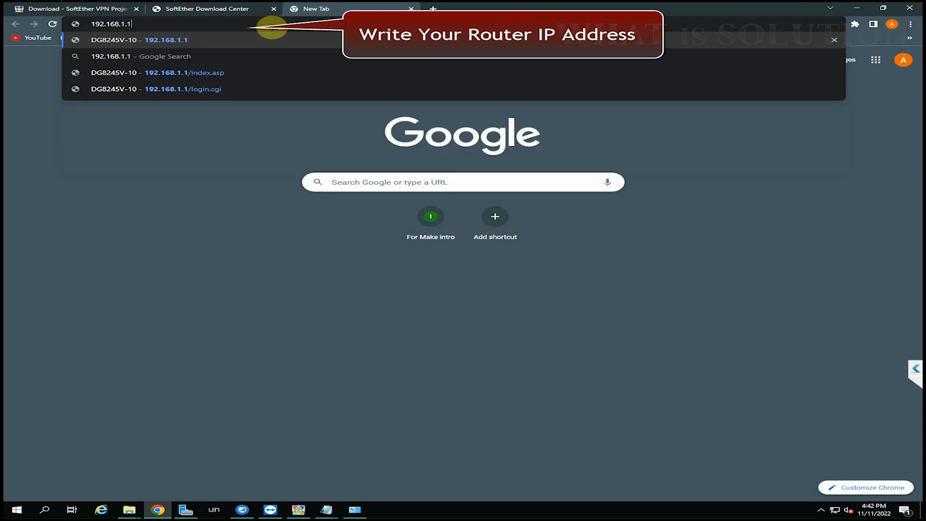
- Load 192.168.1.1 and sign in to the router with its admin credentials
key("Return")
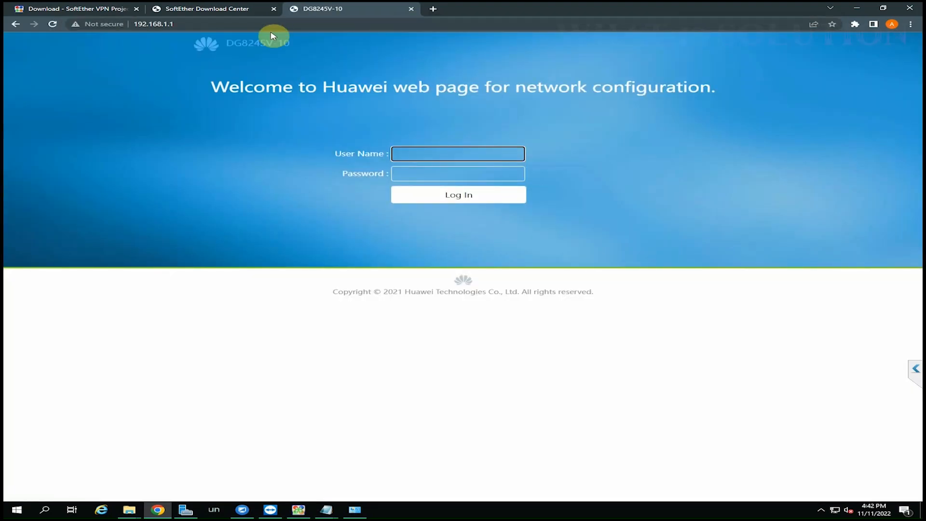
left_click(475, 156)
type("admin")
left_click(408, 175)
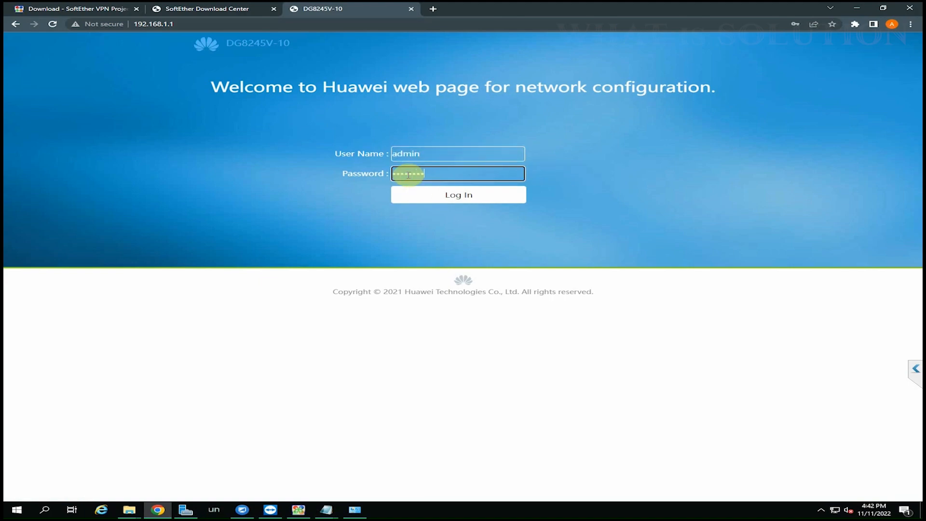
left_click(472, 197)
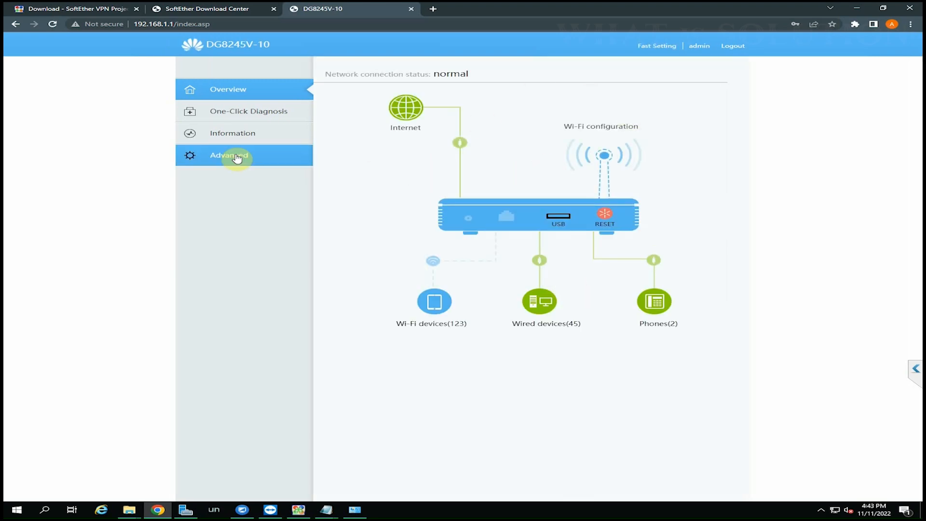
- Go to Advanced > Forwarding > IPv4 Port Mapping
left_click(254, 160)
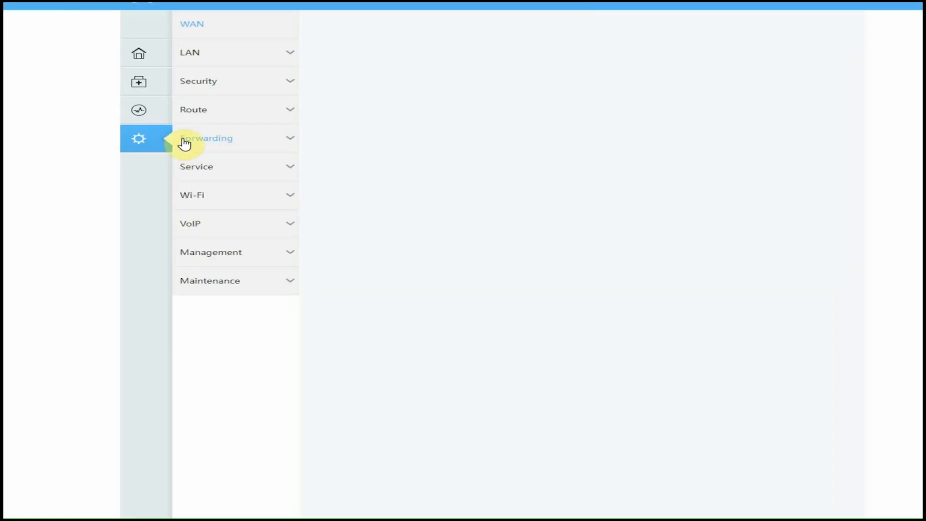
left_click(221, 144)
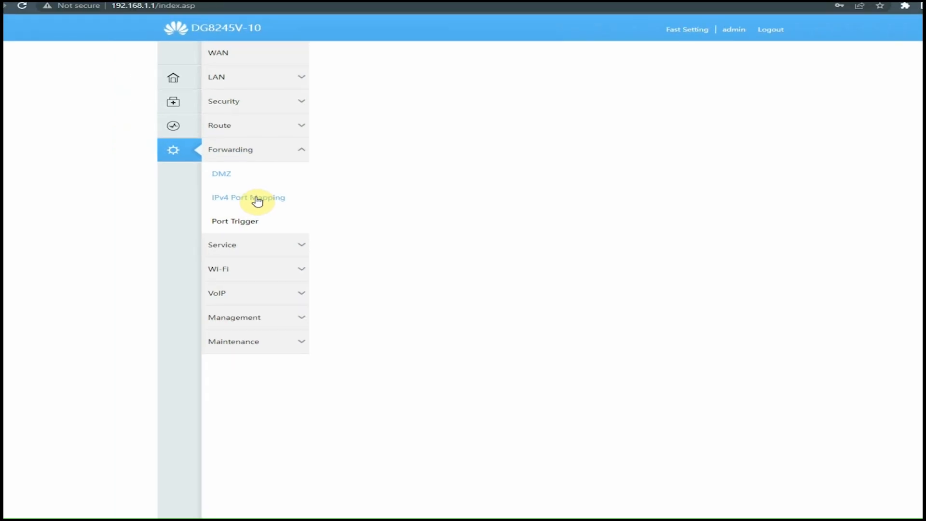
left_click(257, 199)
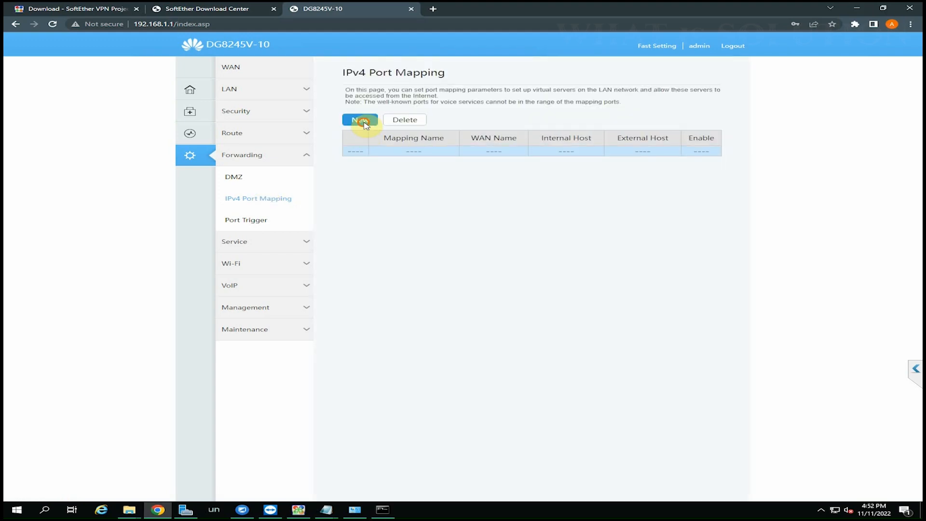
- Start a new port-mapping rule and enter VPN as its mapping name
left_click(361, 121)
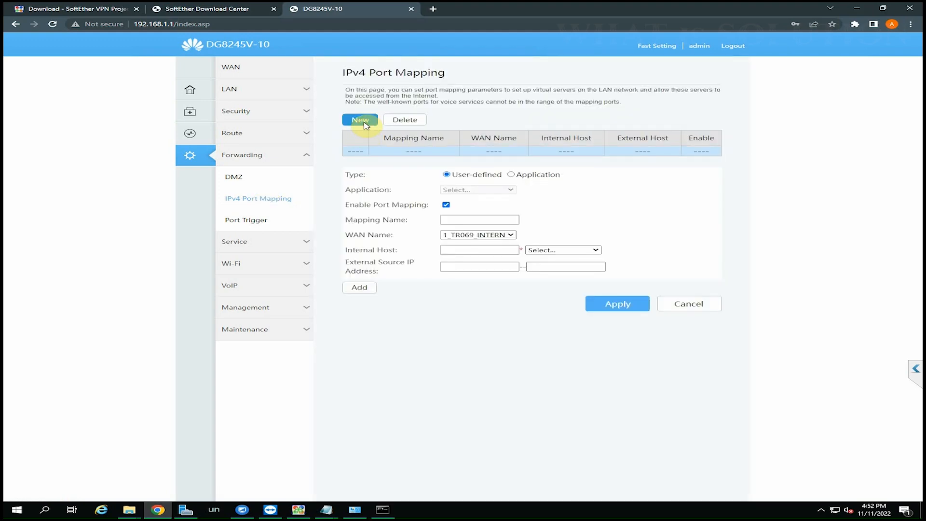
left_click(466, 220)
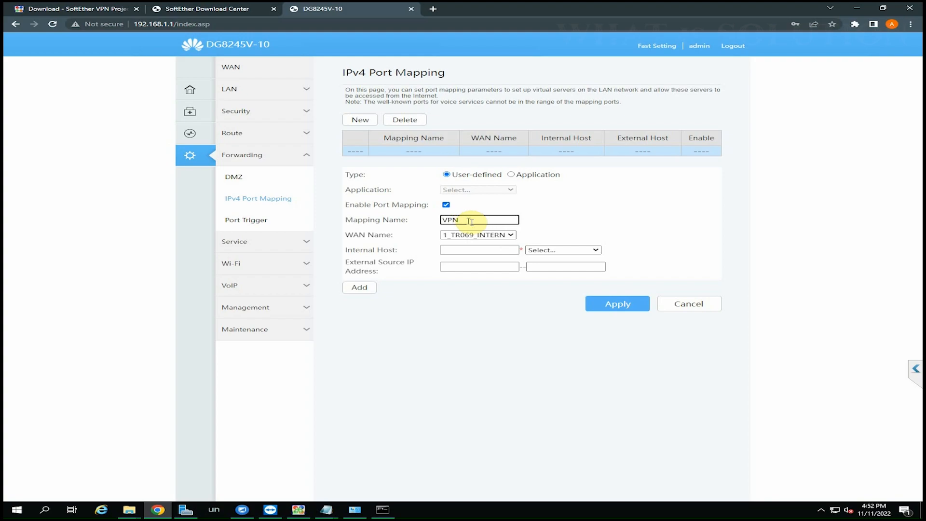
left_click(473, 250)
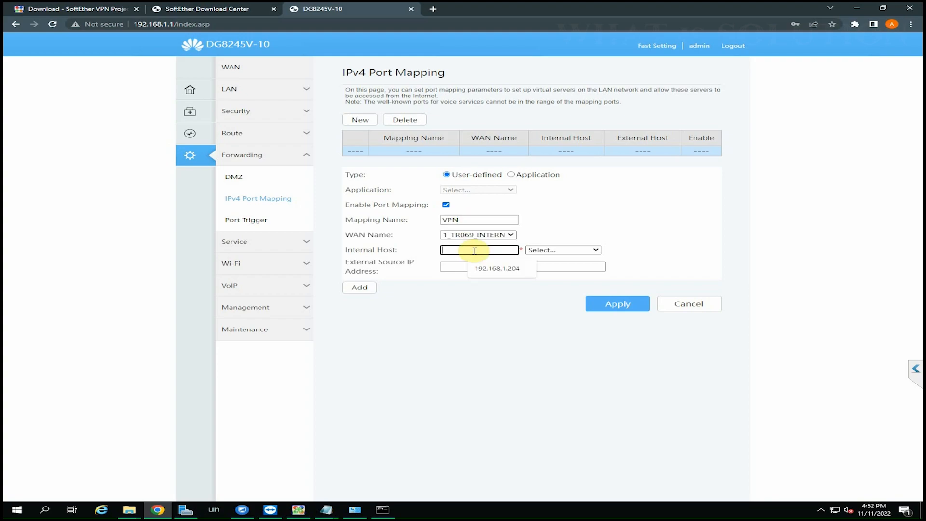
left_click(679, 226)
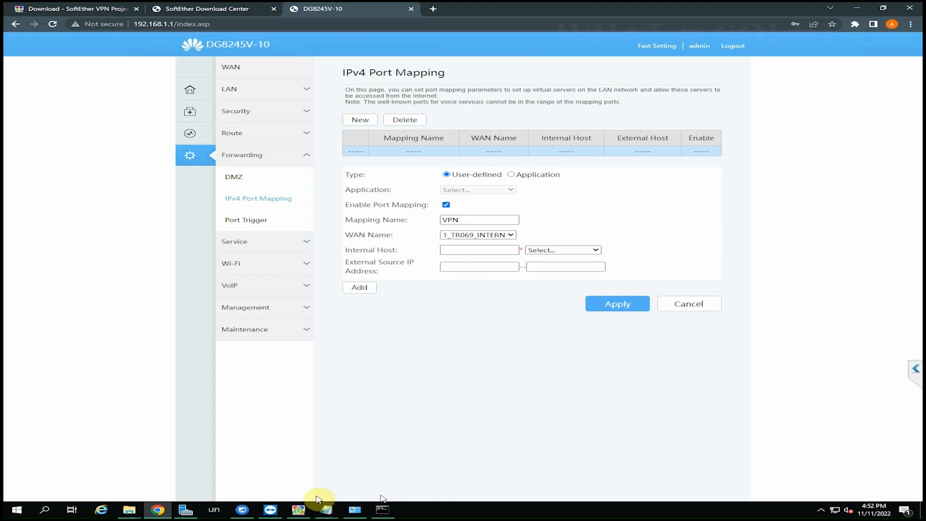
left_click(358, 511)
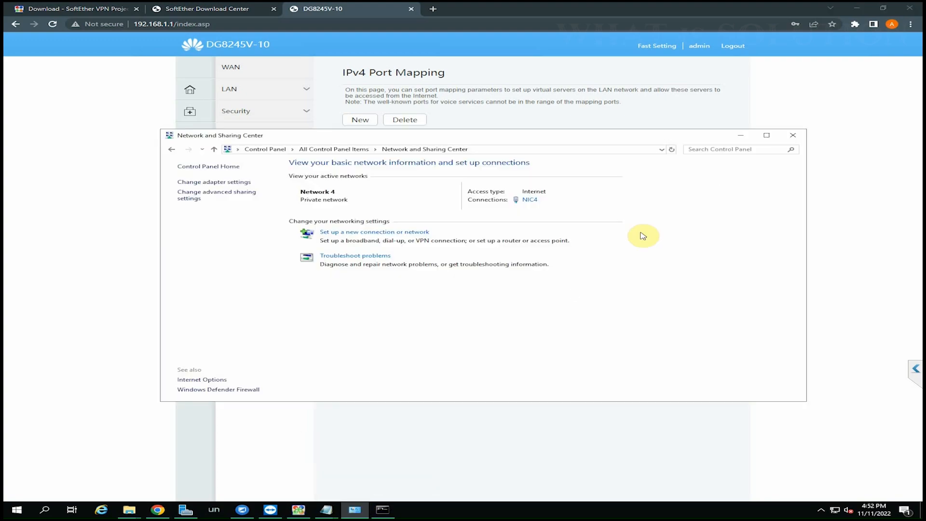
left_click(207, 182)
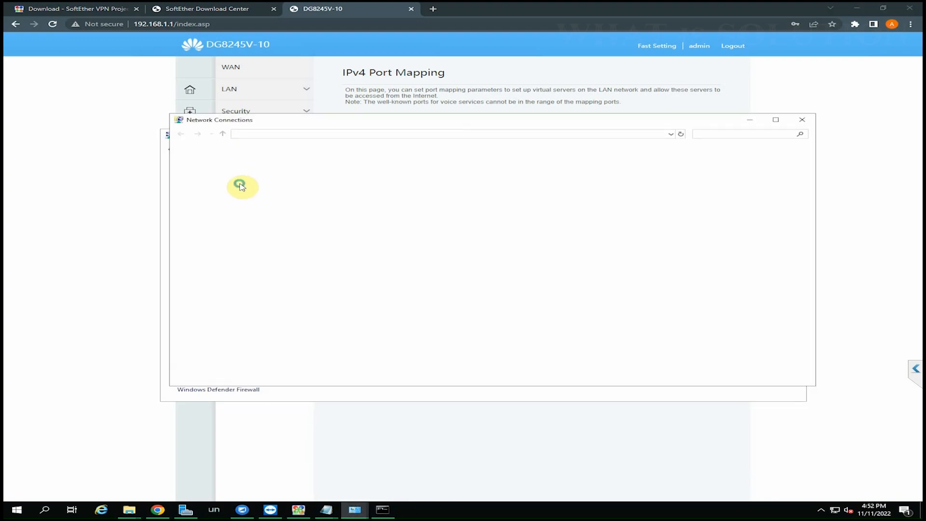
right_click(660, 173)
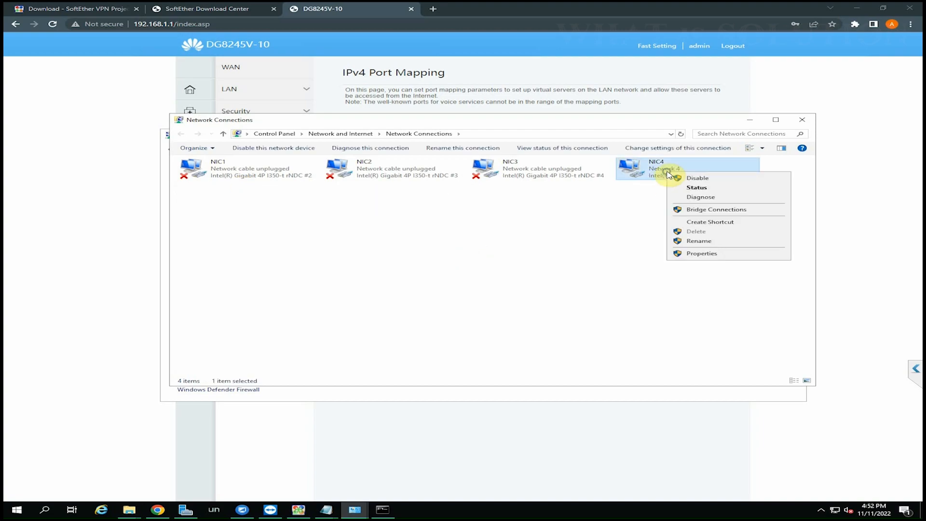
left_click(708, 254)
double_click(313, 253)
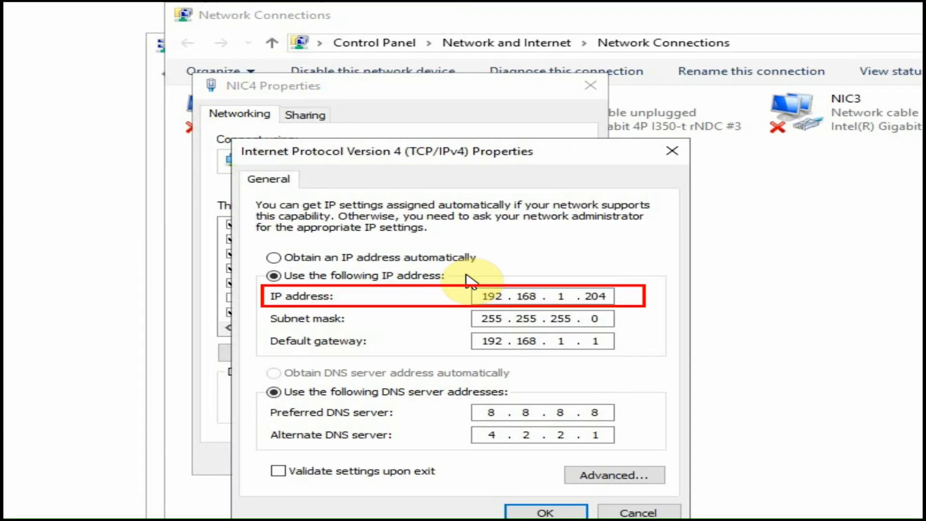
left_click_drag(602, 296, 525, 296)
left_click(672, 151)
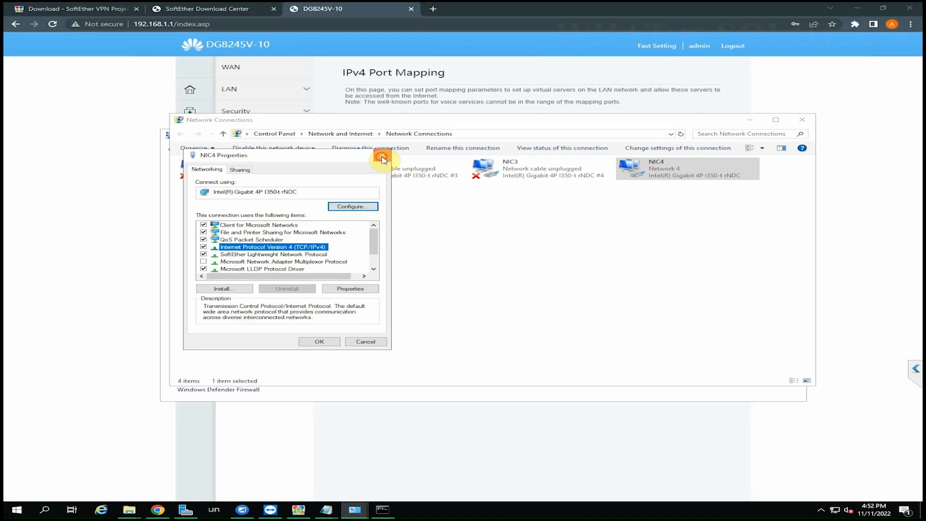
left_click(749, 121)
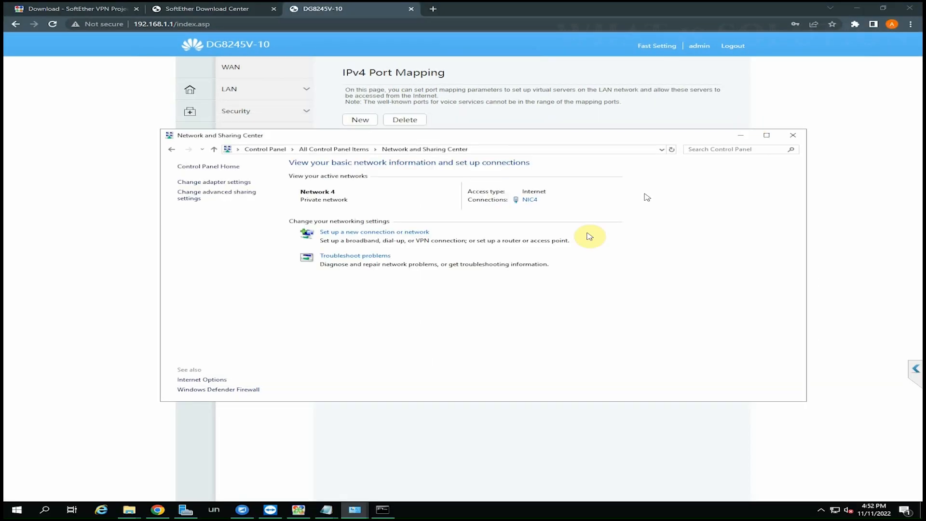
left_click(746, 138)
left_click(474, 248)
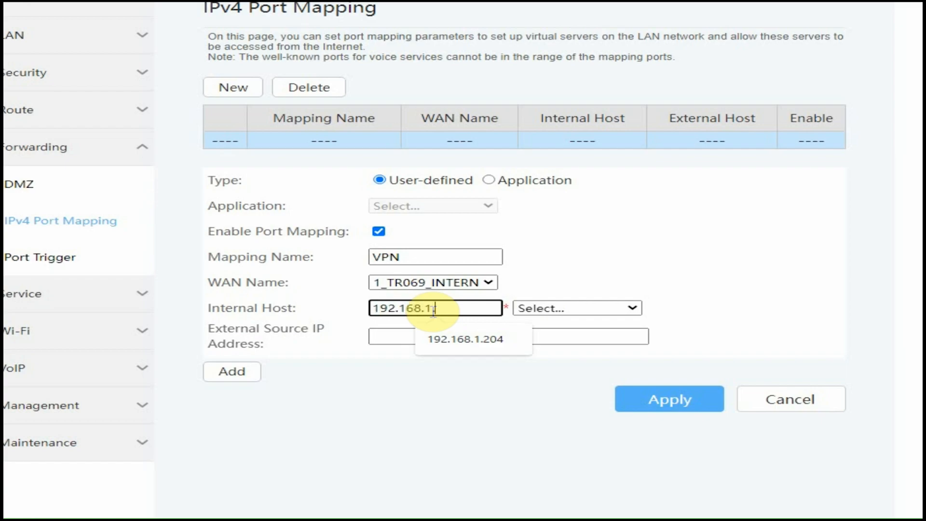
- Set internal host 192.168.1.204 with ports 5555–5555, apply the VPN rule, and close the router tab
type("4")
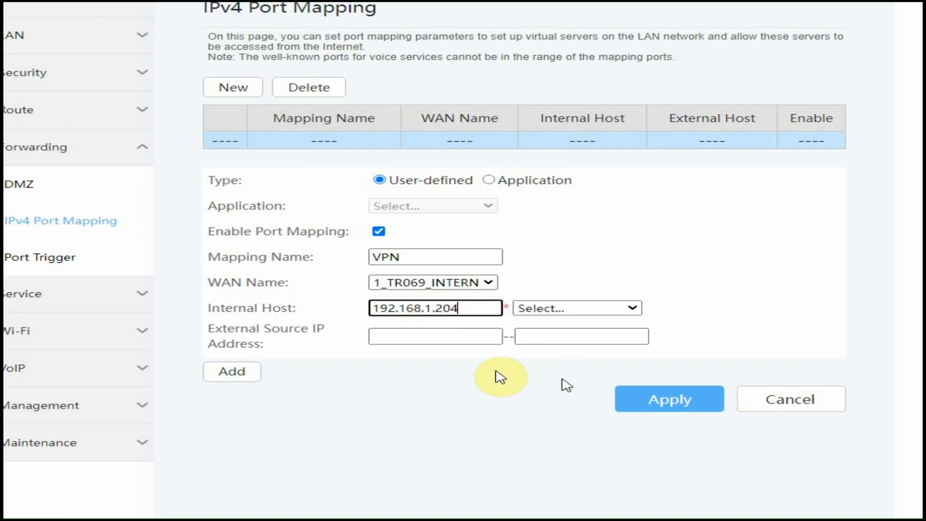
left_click(232, 374)
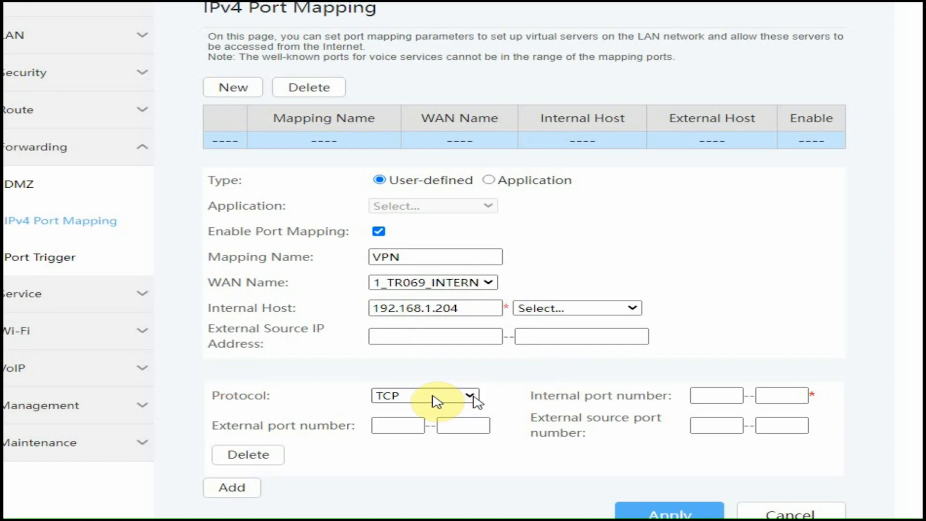
left_click(710, 395)
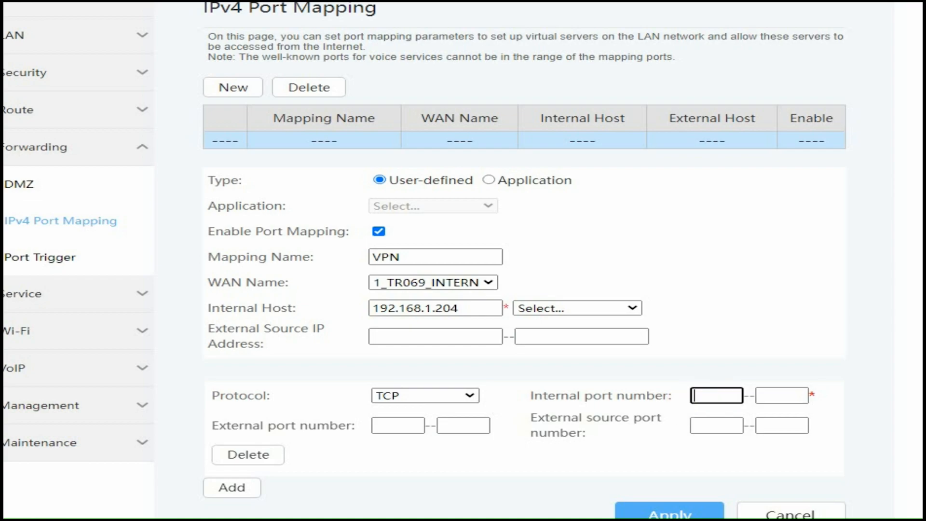
left_click(776, 396)
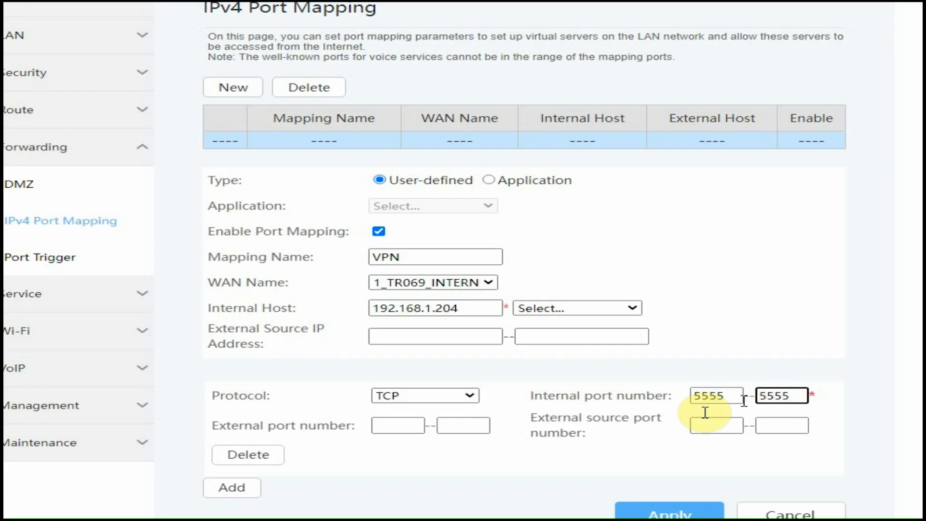
left_click(404, 427)
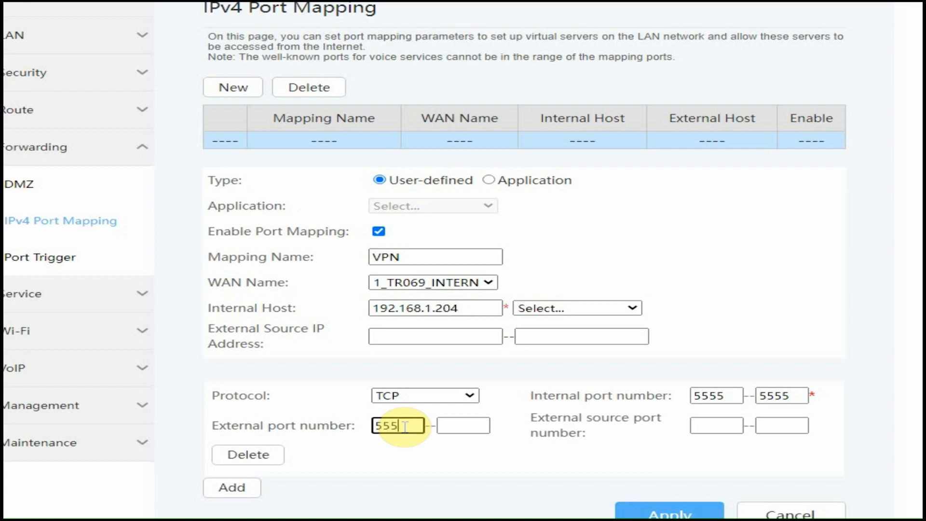
type("5555")
left_click(461, 425)
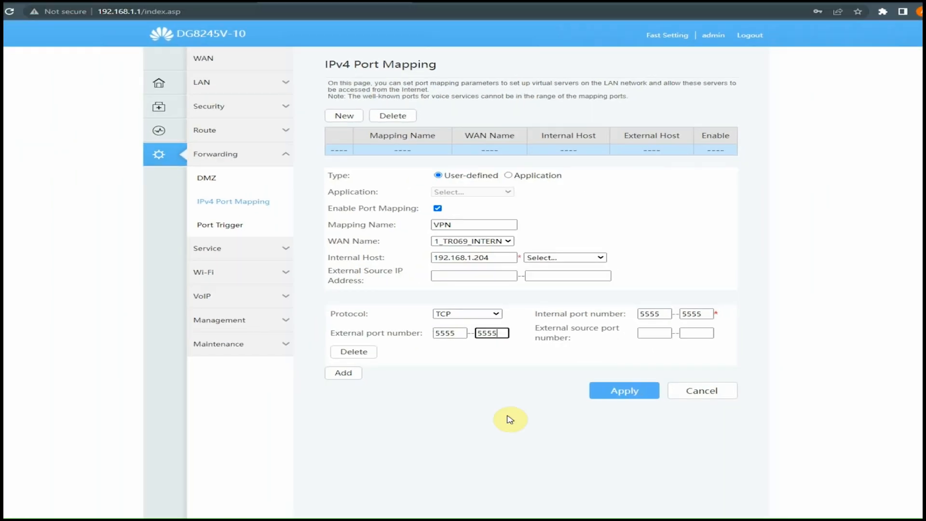
left_click(610, 374)
left_click(411, 10)
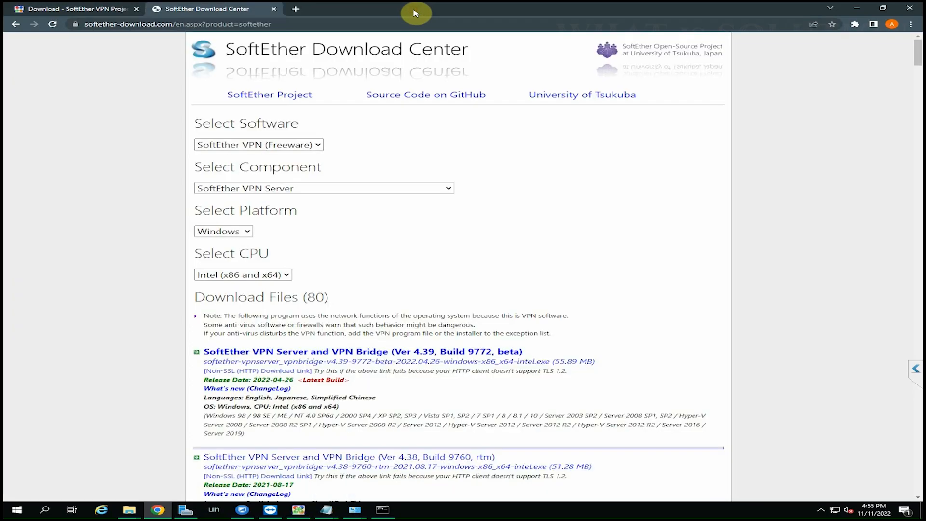
- Reopen the browser, go to softether.org, and open the SoftEther VPN download page
left_click(909, 10)
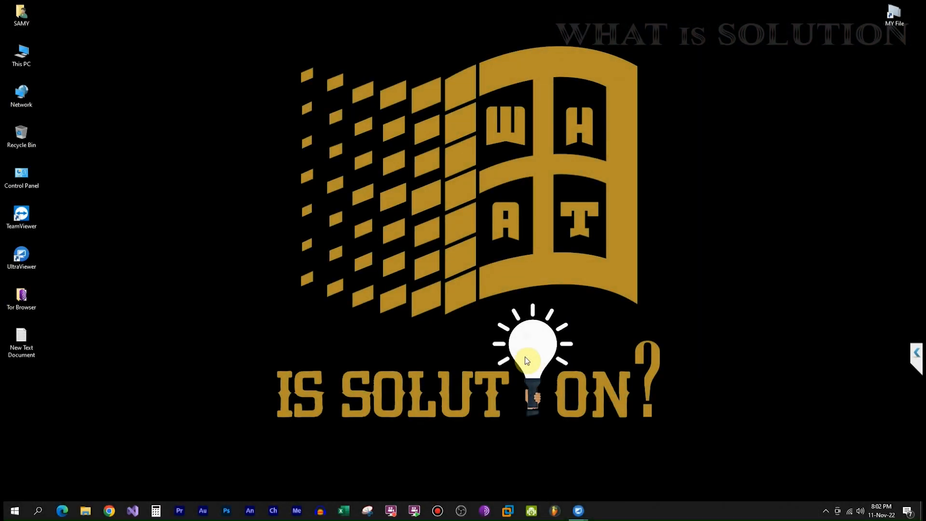
left_click(108, 512)
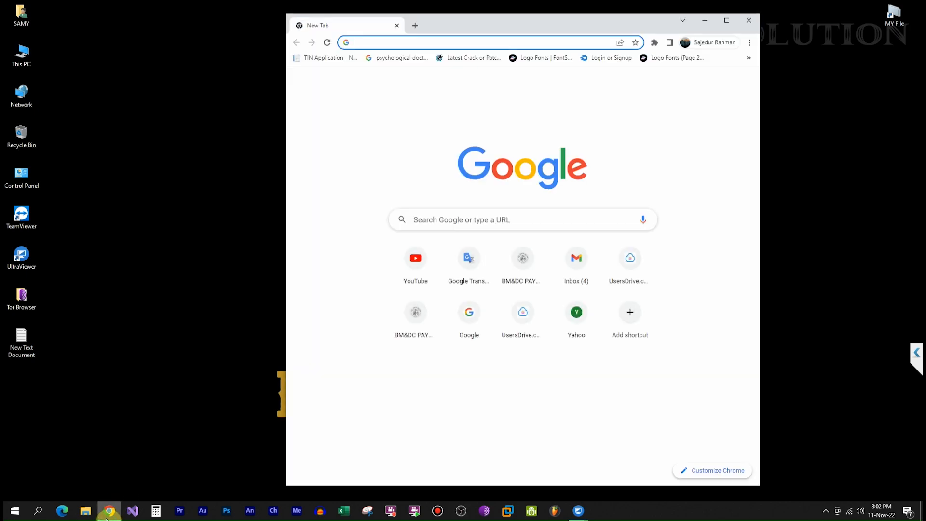
type("softether")
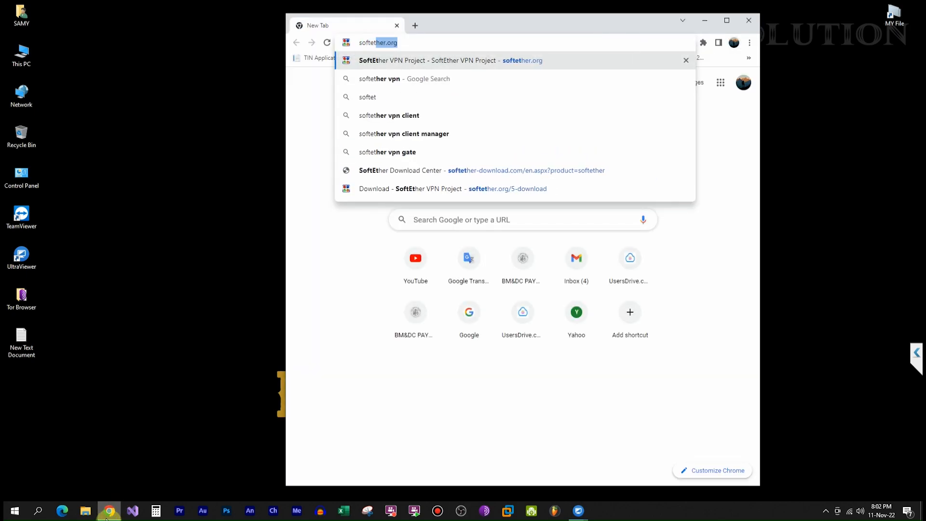
key("Return")
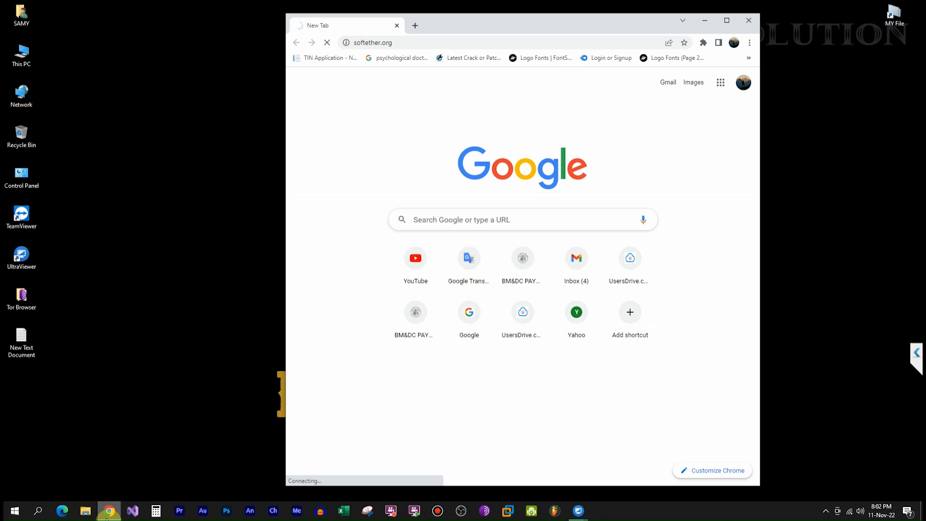
left_click(726, 21)
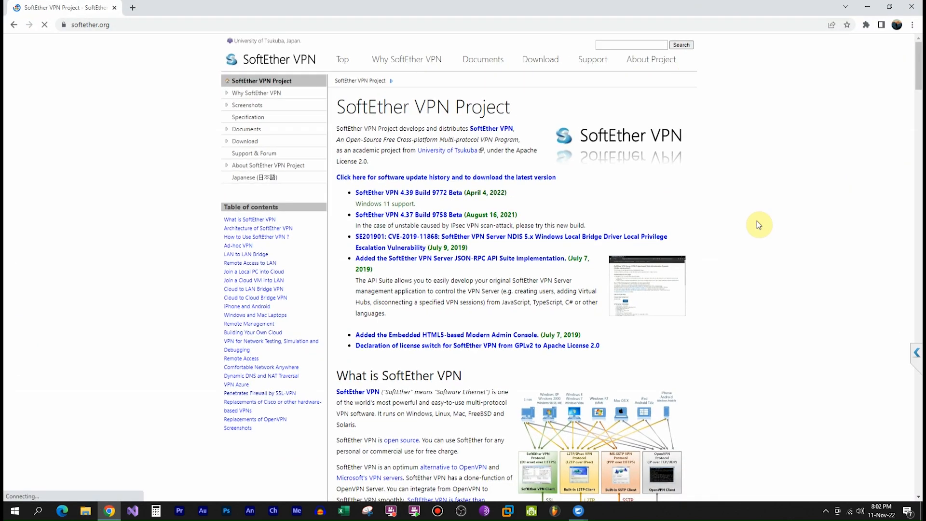
left_click(533, 65)
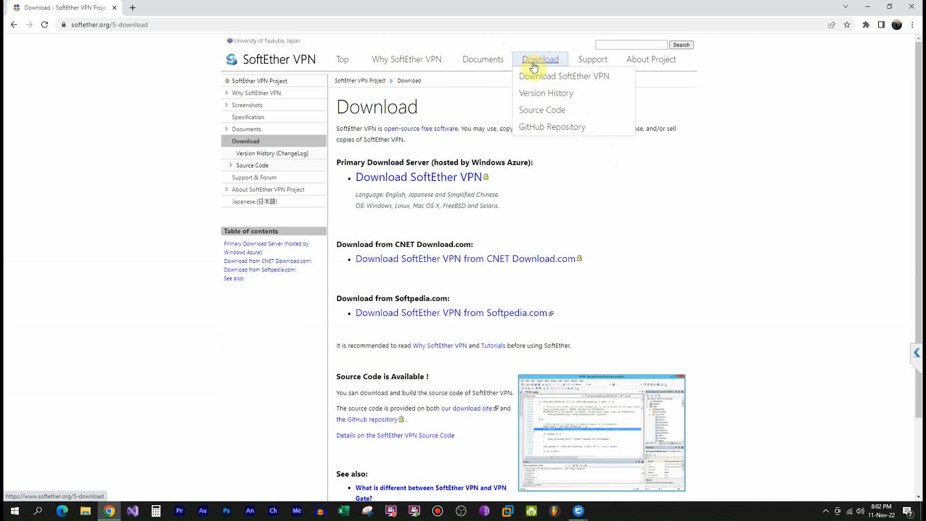
left_click(394, 180)
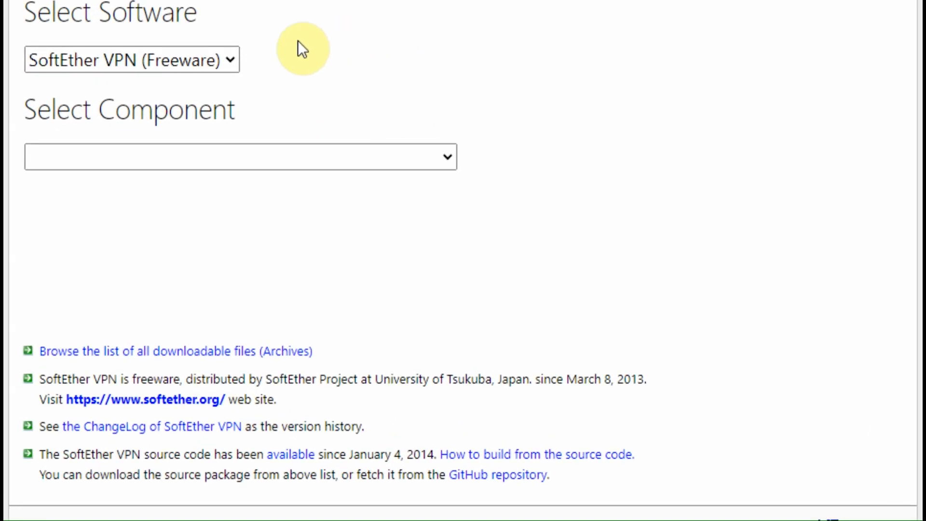
- Select SoftEther VPN Client for Windows on Intel (x86 and x64) and download the installer
left_click(271, 102)
left_click(271, 102)
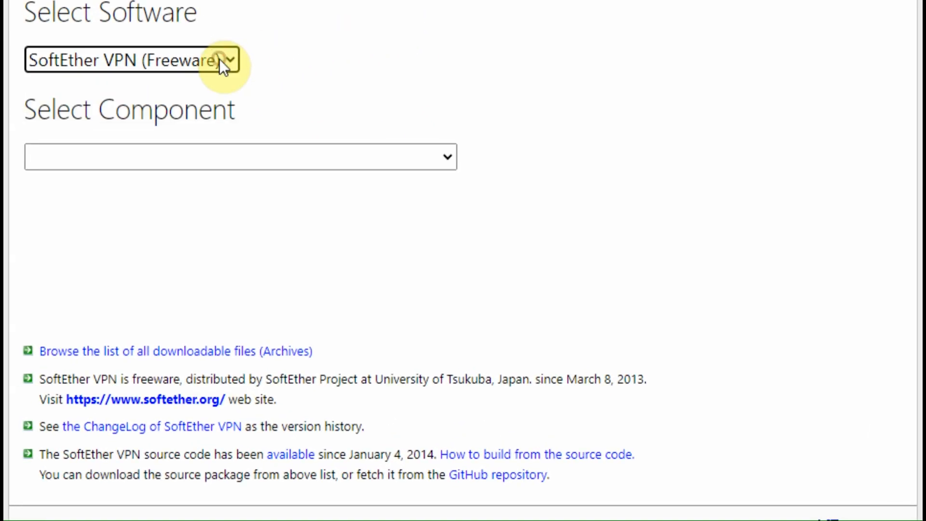
left_click(405, 155)
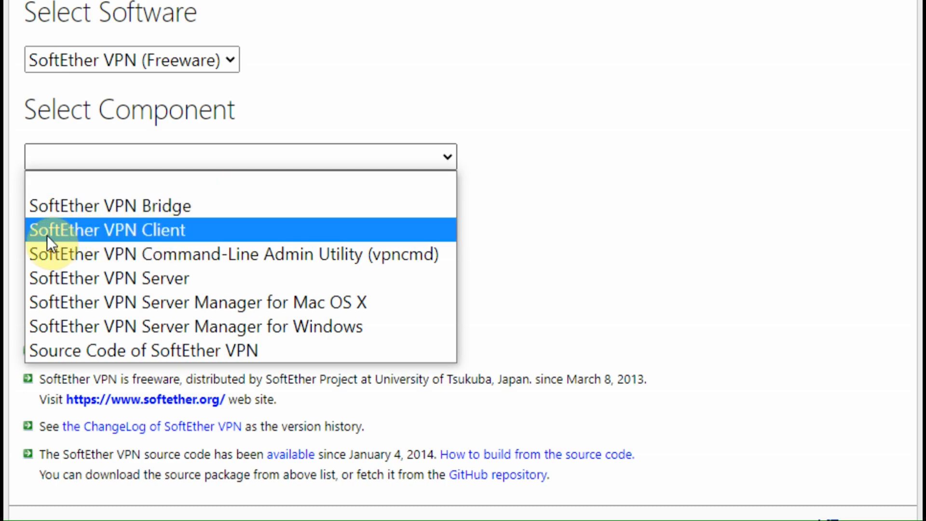
left_click(140, 233)
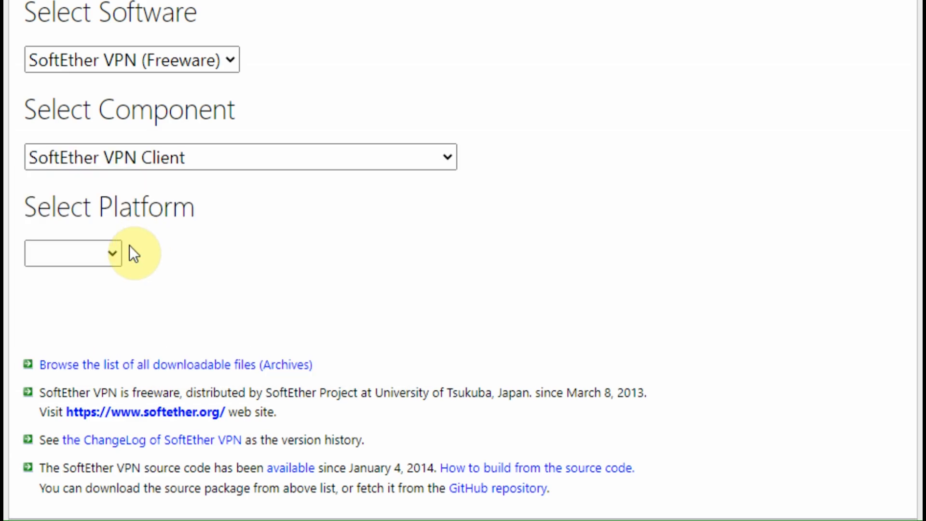
left_click(113, 259)
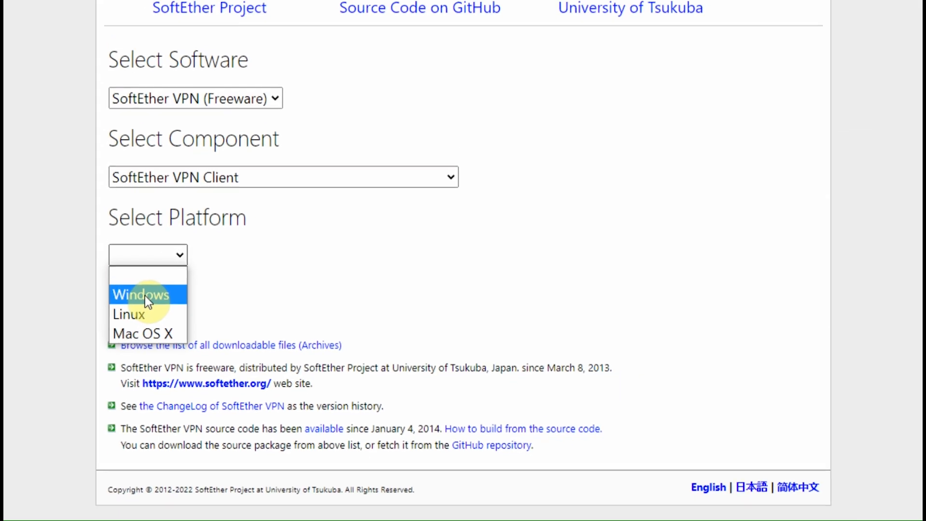
left_click(73, 302)
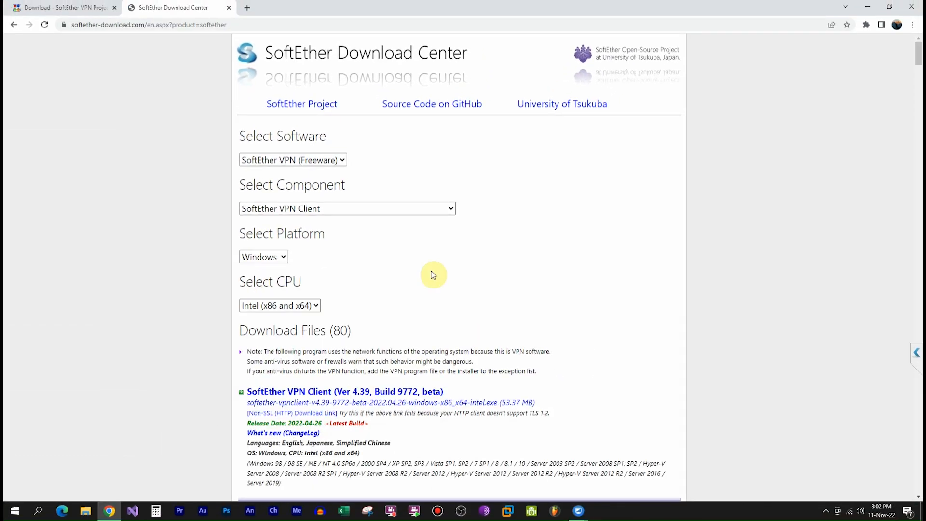
left_click(314, 306)
left_click(314, 306)
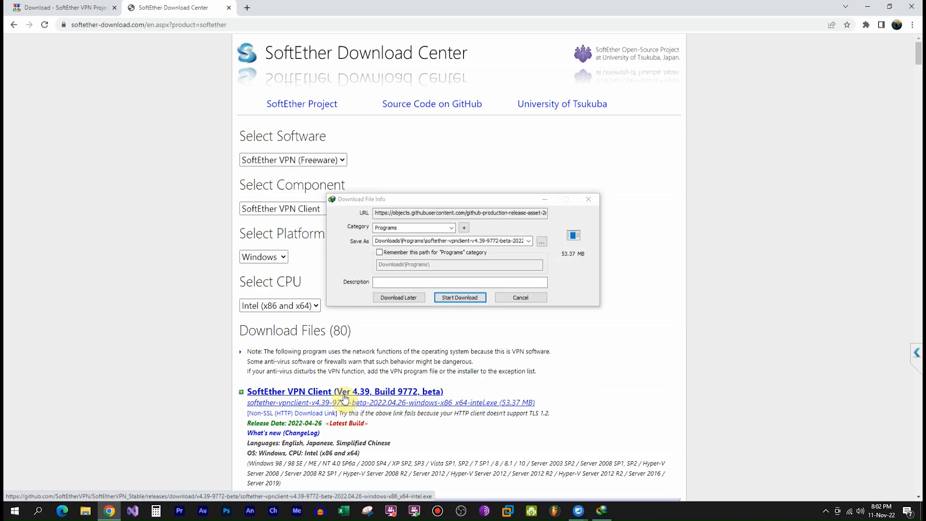
left_click(456, 297)
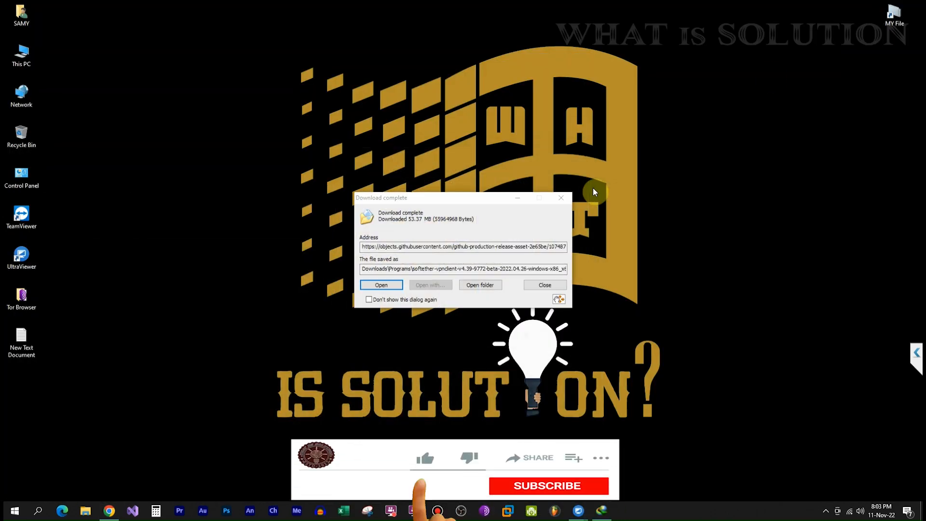
- Run the SoftEther VPN Client 4.39 installer, accept the licence, and install to the default folder
left_click(381, 285)
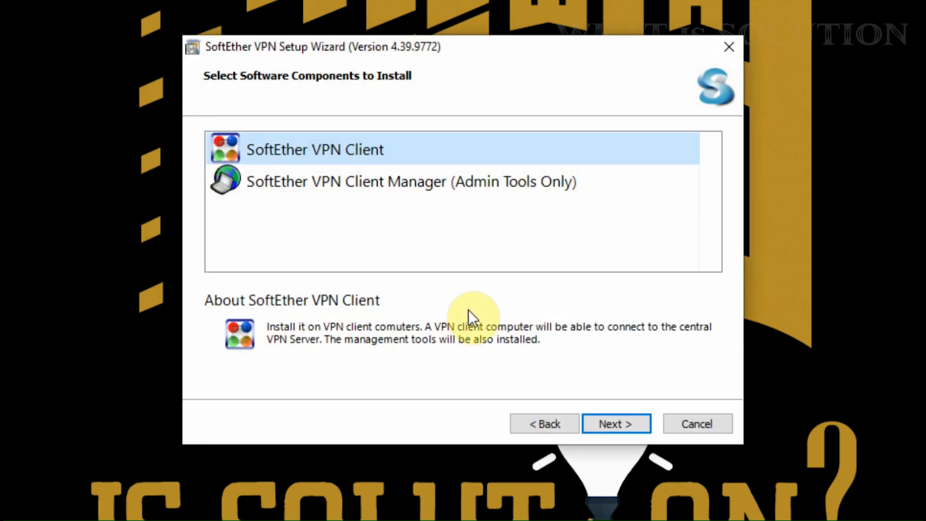
left_click(622, 425)
left_click(407, 337)
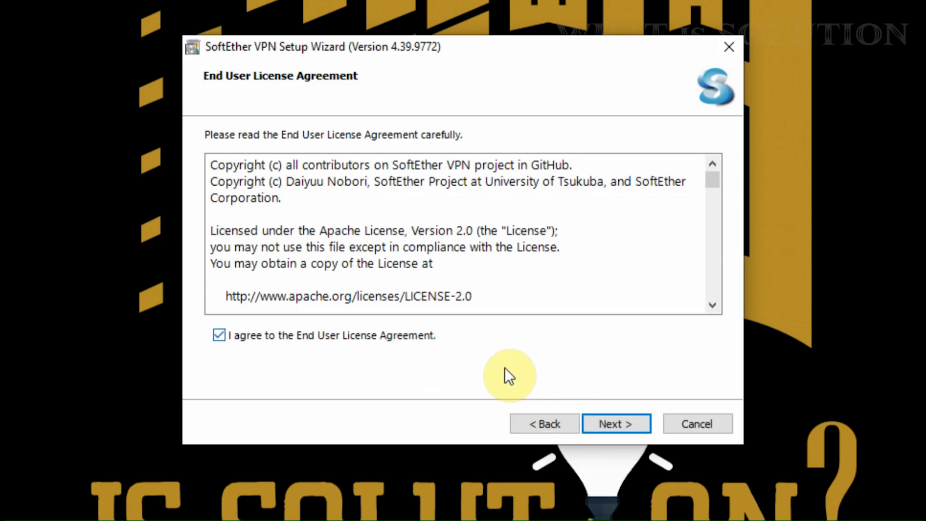
left_click(612, 424)
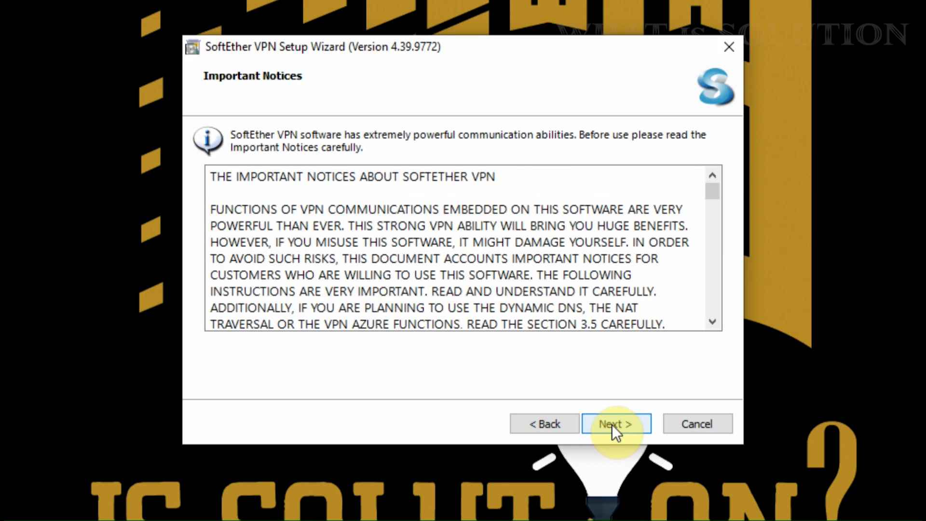
left_click(611, 424)
left_click(612, 424)
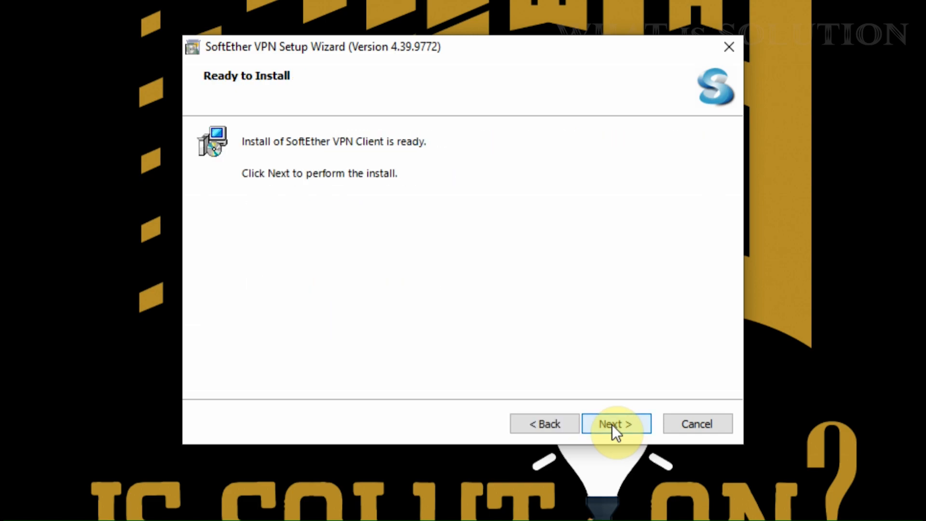
left_click(611, 424)
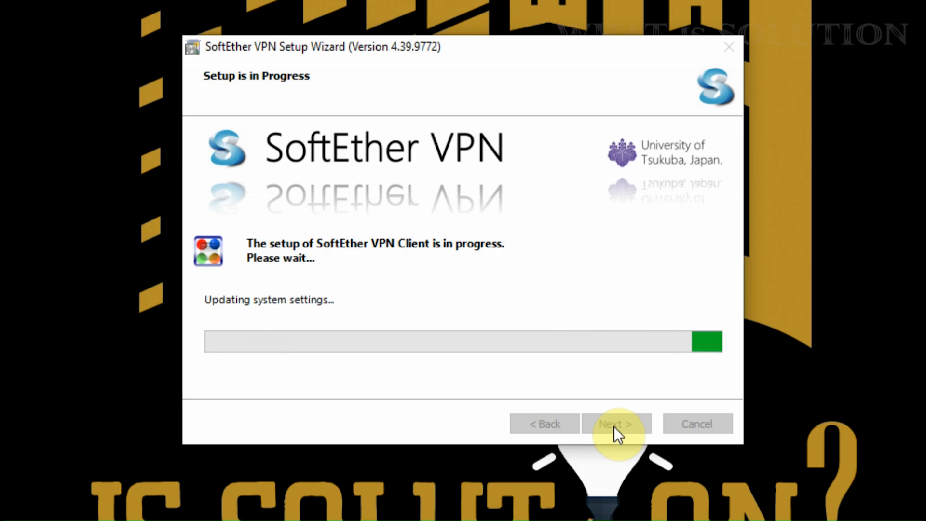
left_click(614, 426)
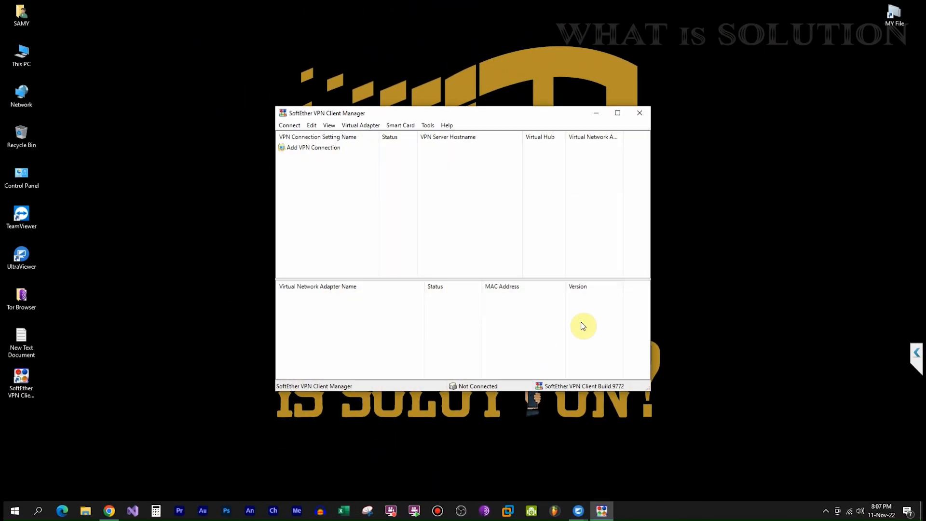
right_click(306, 133)
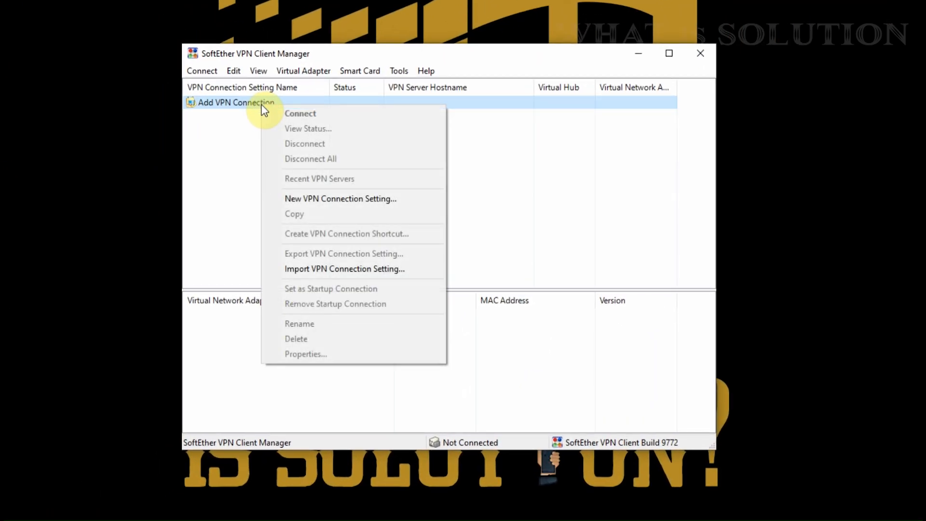
- Start a new VPN connection setting and create the virtual adapter named VPN
left_click(339, 200)
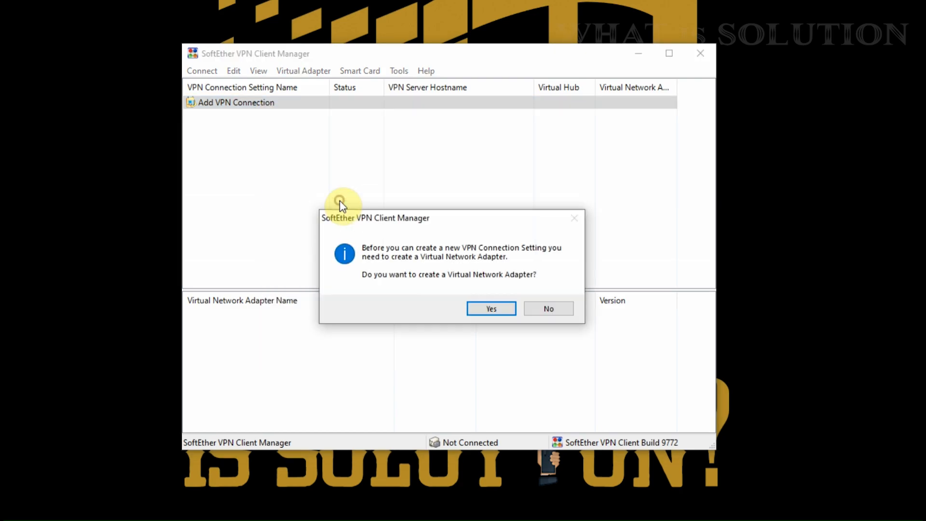
left_click(486, 311)
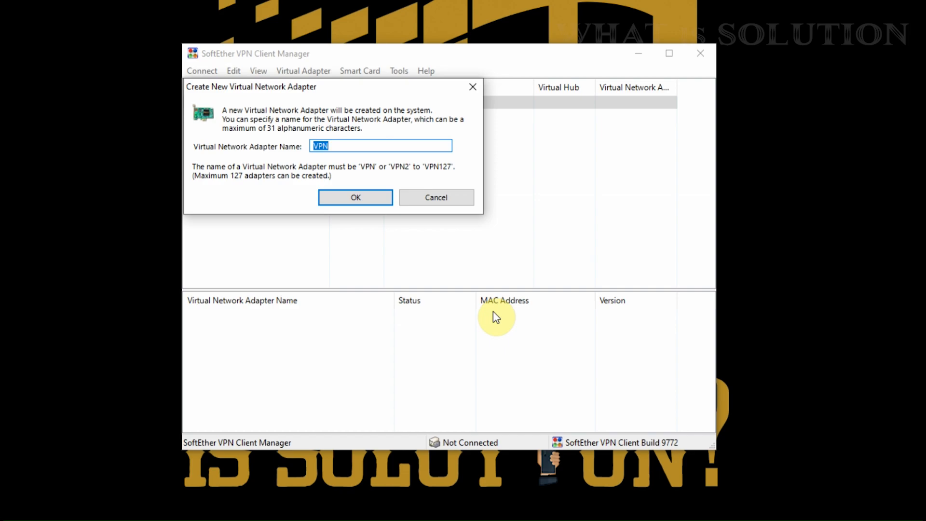
left_click(346, 201)
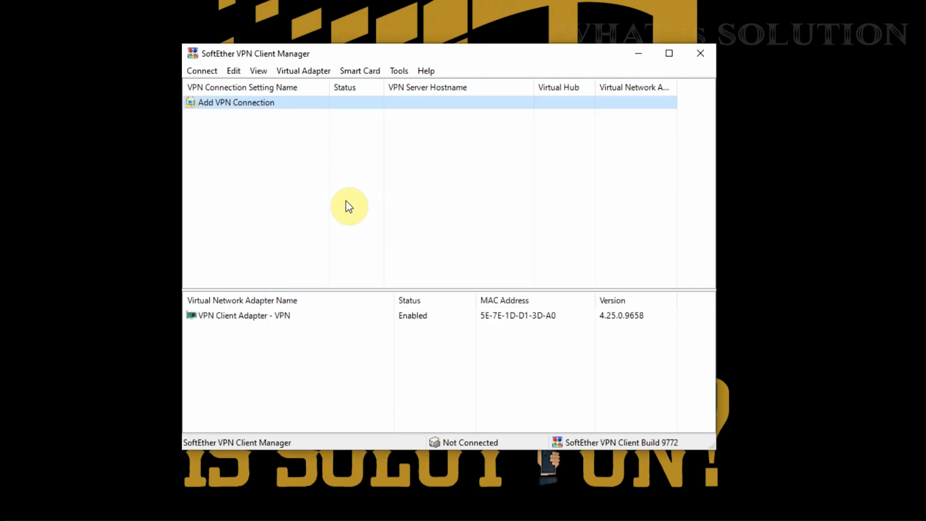
- Select the VPN adapter and paste the server's DDNS host name from the notes into Host Name
left_click(321, 321)
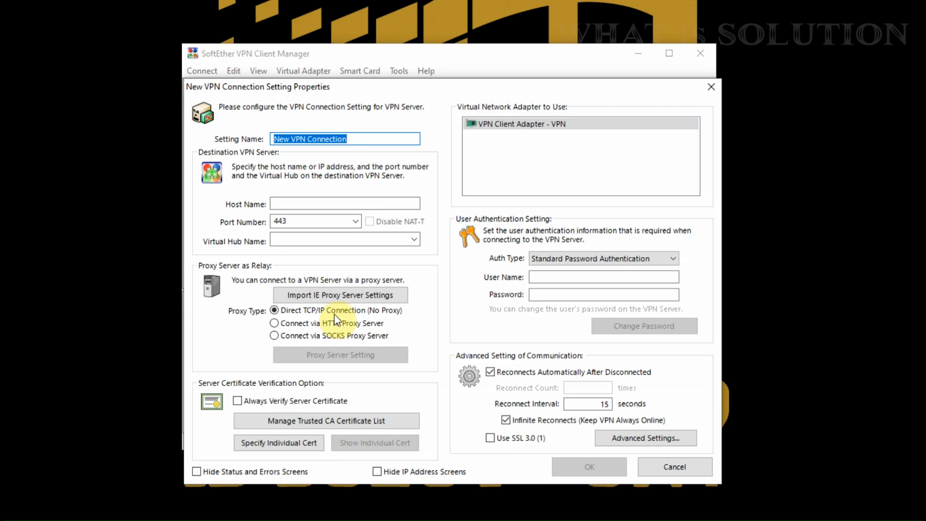
left_click(294, 204)
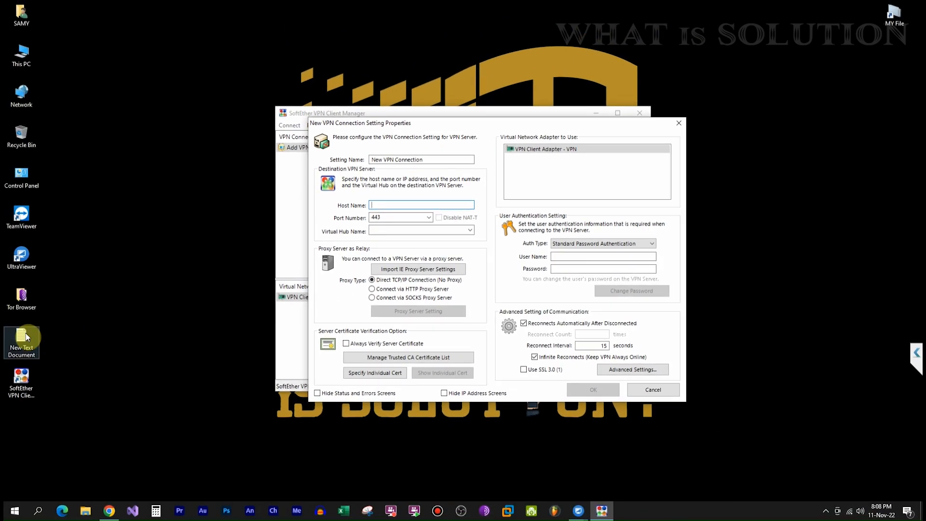
double_click(23, 337)
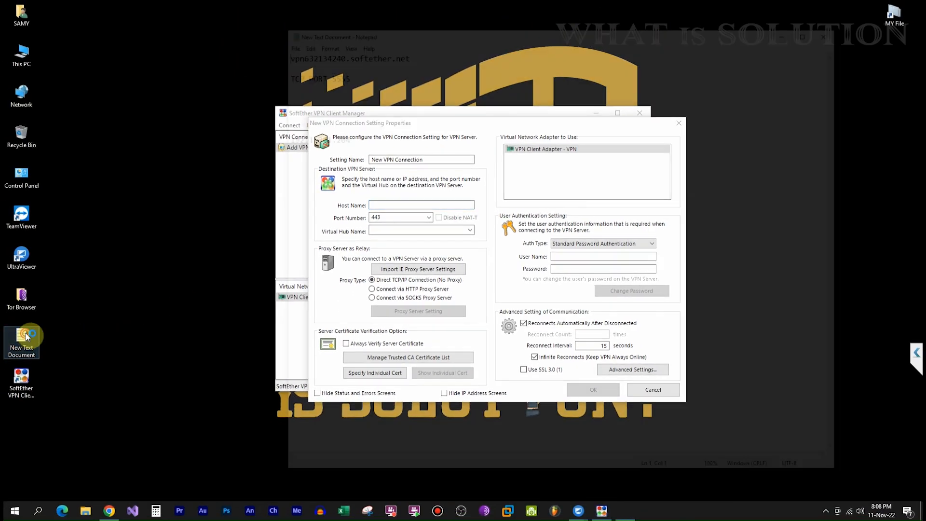
left_click_drag(568, 127, 758, 127)
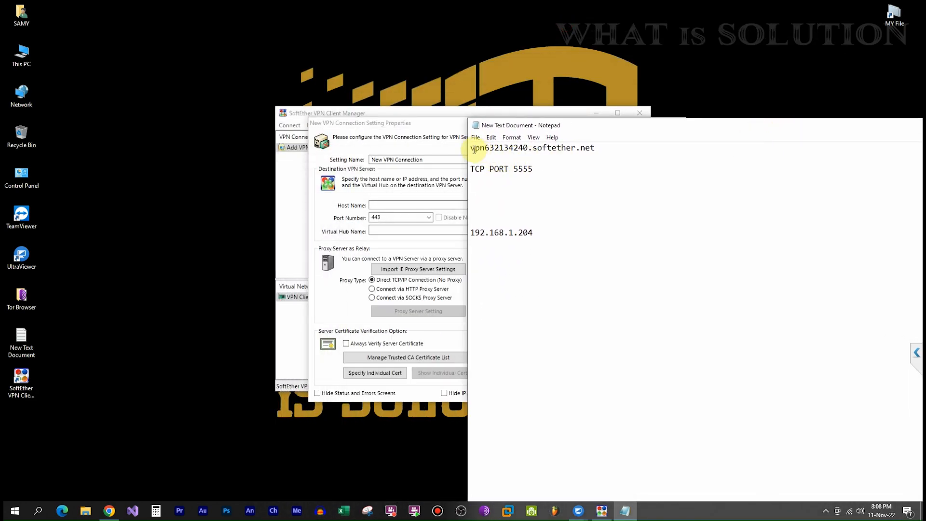
left_click_drag(469, 148, 600, 145)
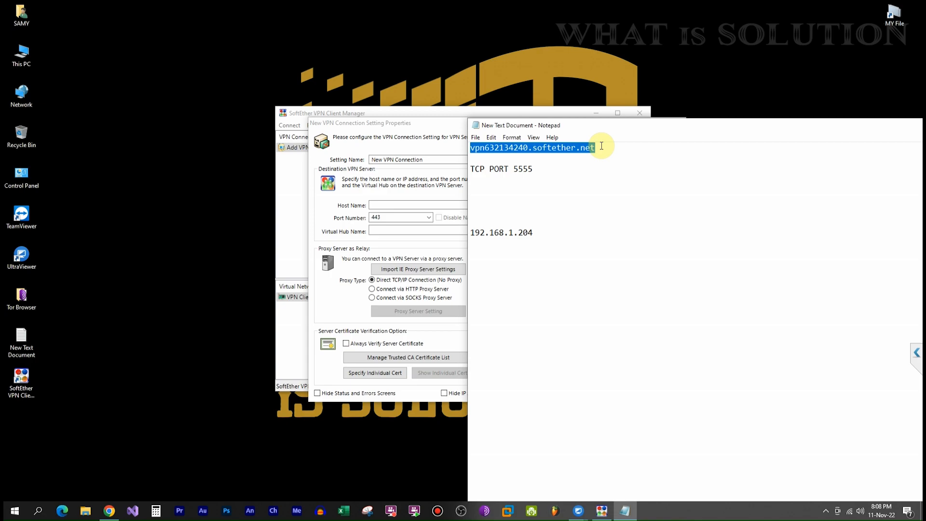
right_click(577, 147)
left_click(602, 182)
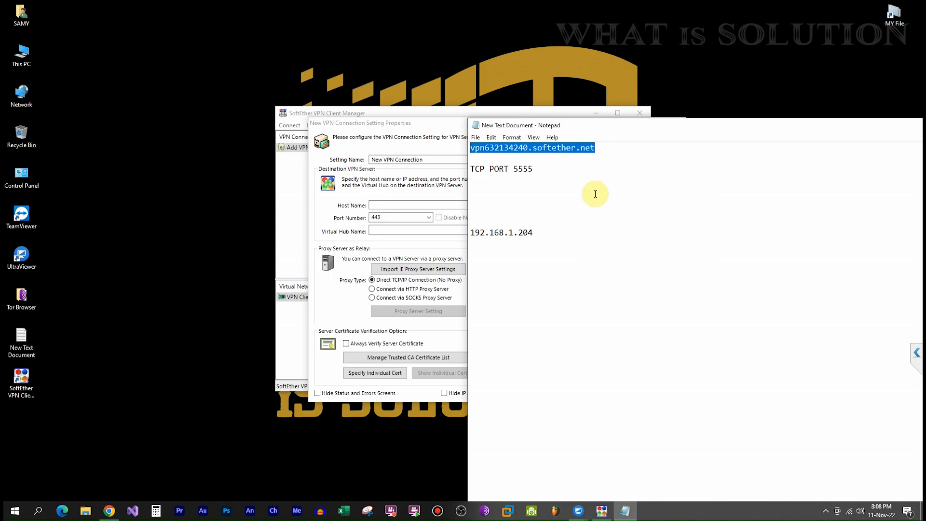
left_click(381, 205)
right_click(381, 206)
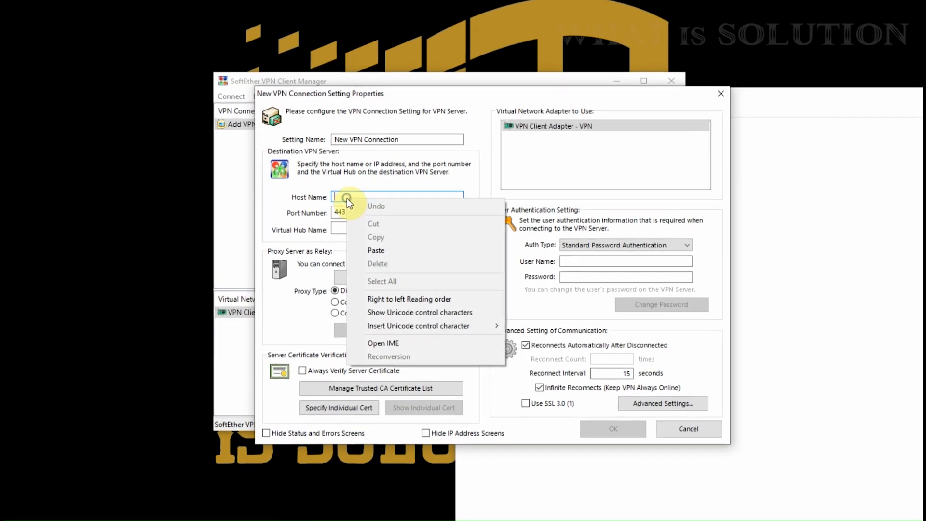
left_click(377, 251)
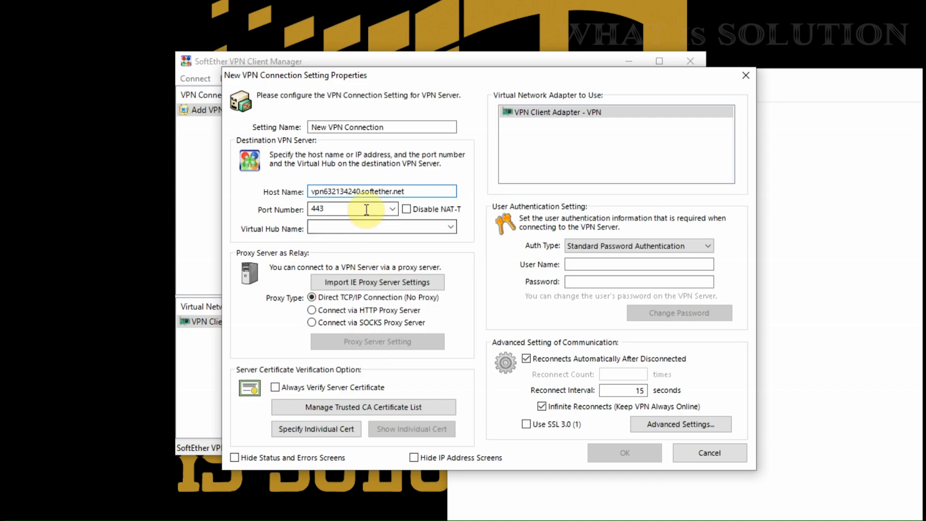
- Set the port to 5555 (SE-VPN Port) and turn on Disable NAT-T
left_click(392, 208)
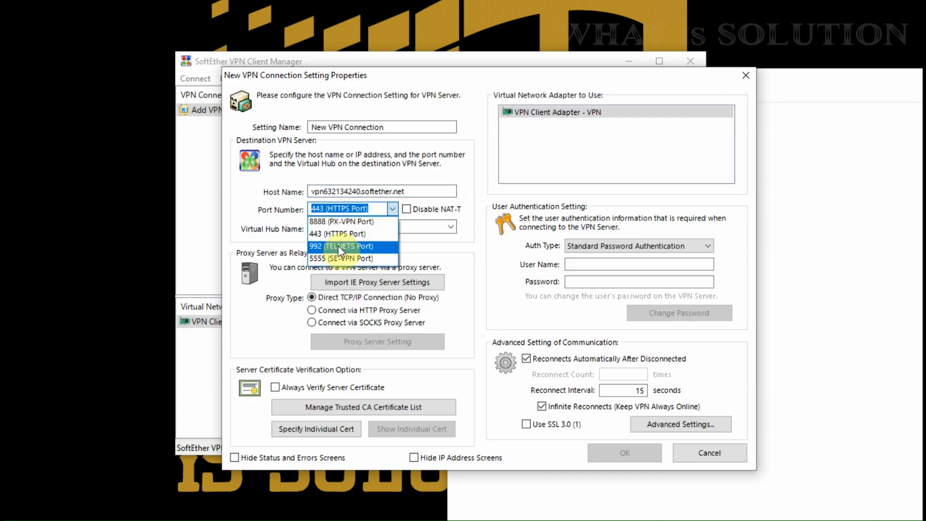
left_click(325, 263)
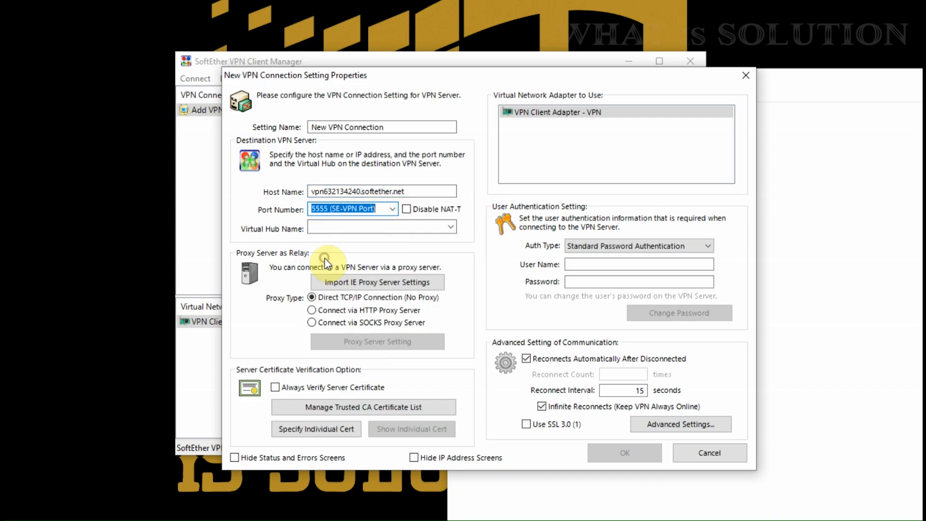
left_click(915, 215)
left_click_drag(513, 145, 539, 142)
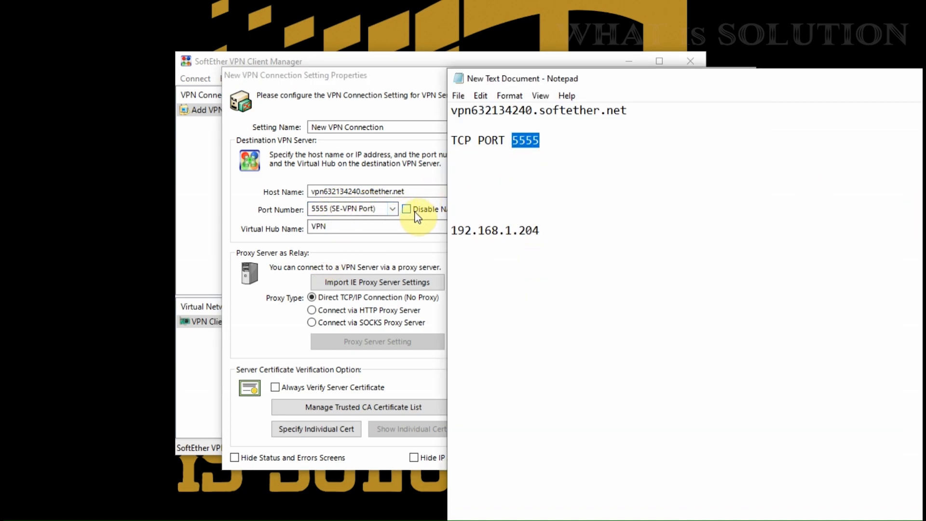
left_click(394, 77)
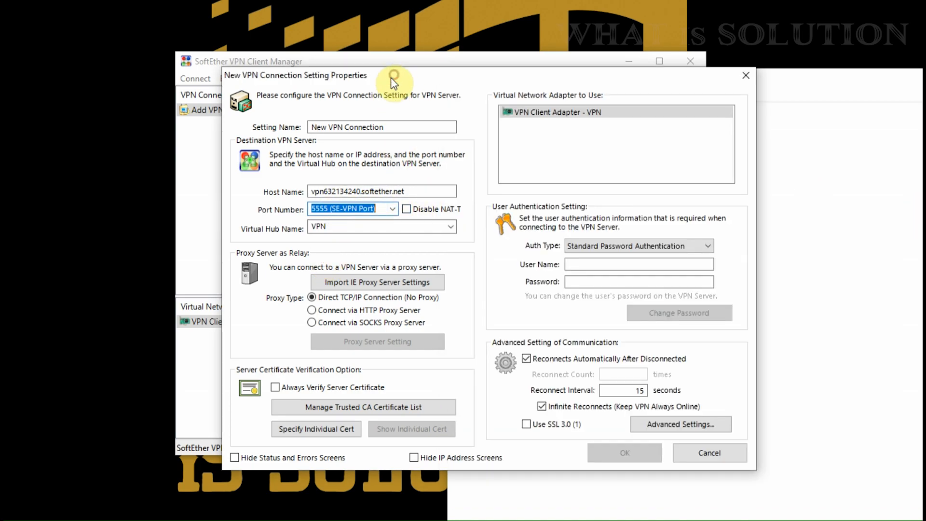
left_click(406, 210)
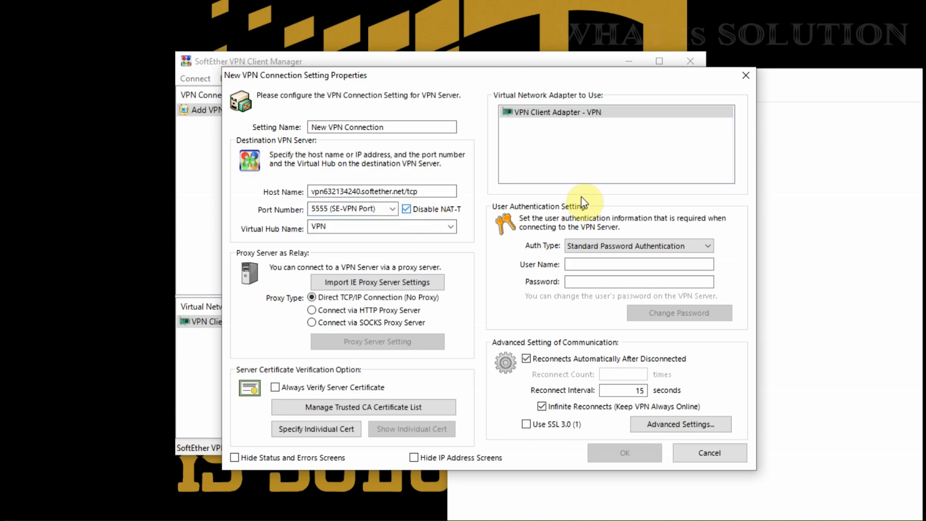
- Fill in the VPN account user name and password, then save the connection setting
left_click(583, 264)
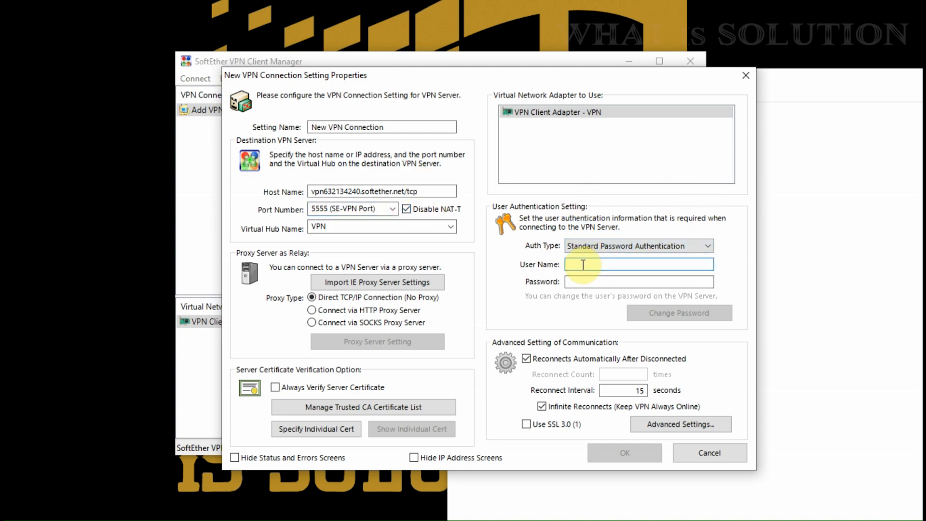
type("vpn")
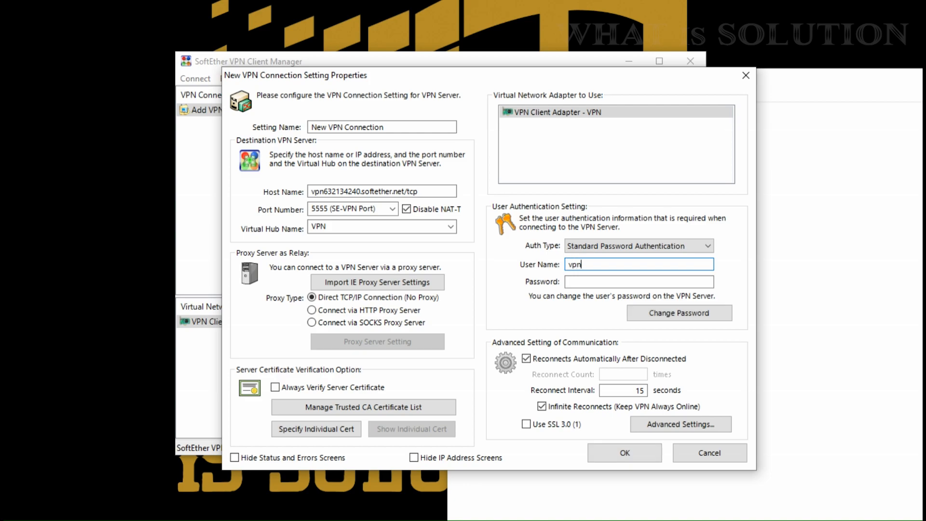
type("user")
left_click(618, 283)
type("vpn")
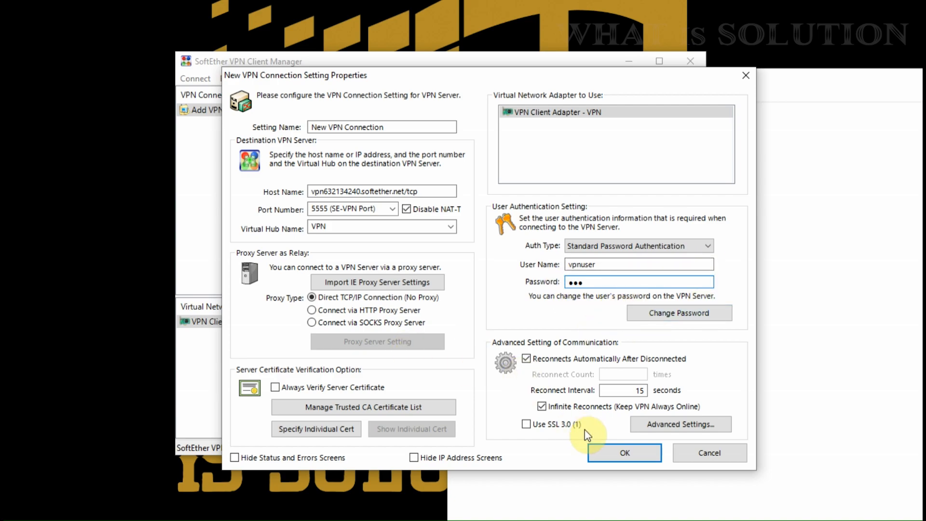
left_click(623, 456)
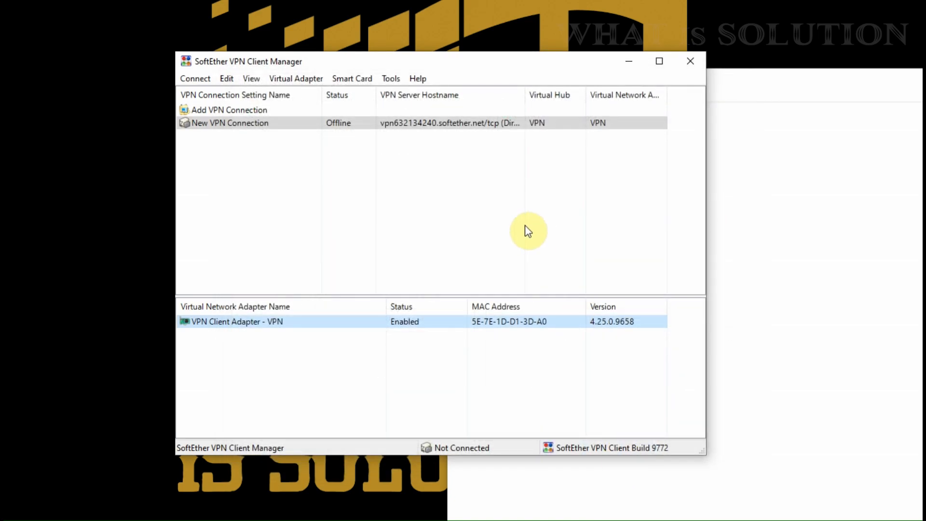
- Search 'my ip address' in a new Chrome tab and note the current public IP
left_click(343, 124)
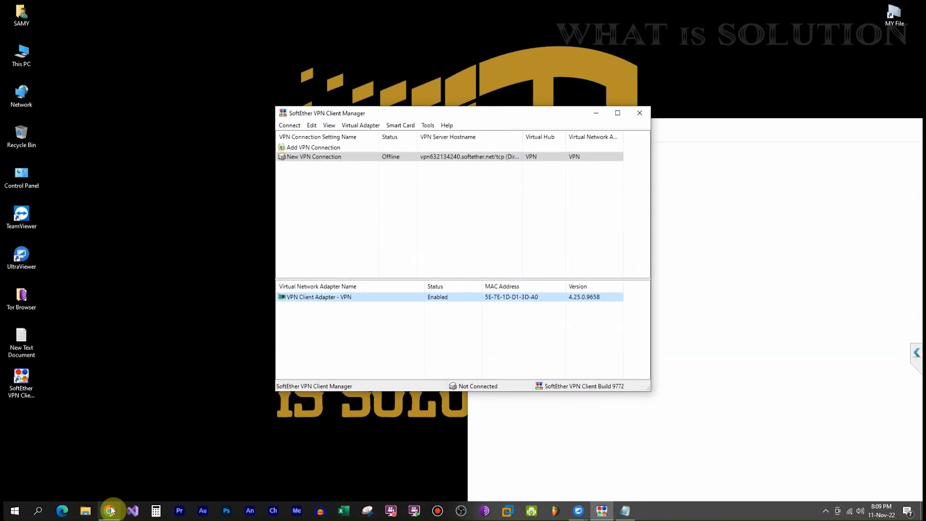
left_click(110, 510)
left_click(244, 7)
left_click(256, 25)
type("my ip address")
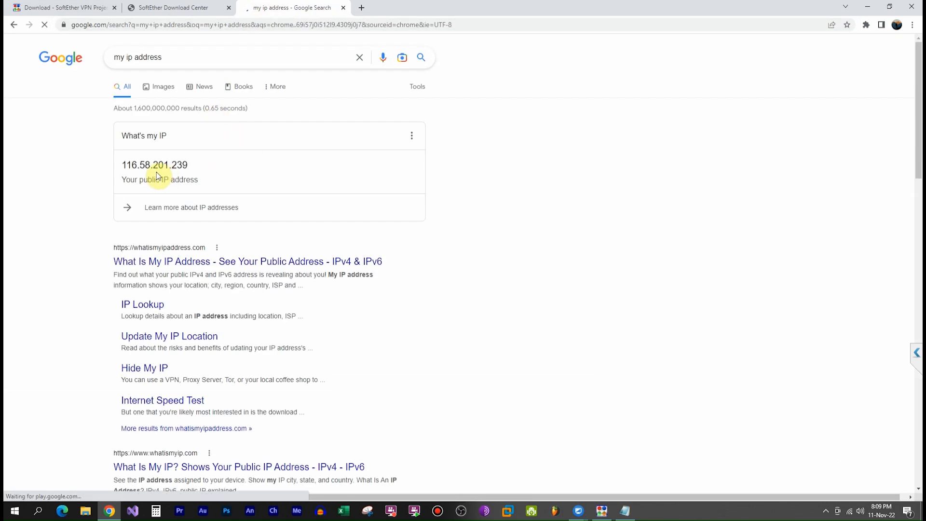
left_click_drag(121, 165, 193, 166)
left_click(195, 166)
- Check the Banglalink, Bangladesh details on whatismyipaddress.com, then close the tab and minimize Chrome
left_click(182, 261)
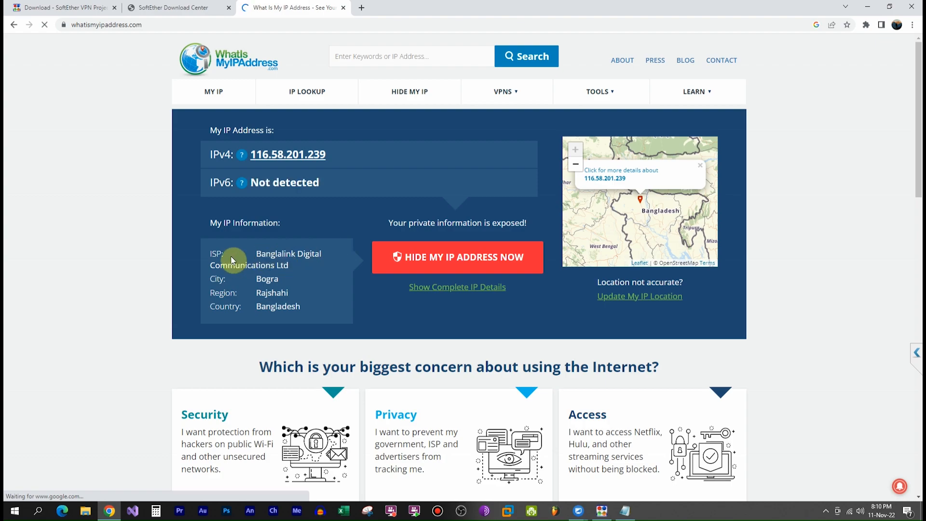
left_click_drag(256, 253, 322, 255)
left_click(309, 274)
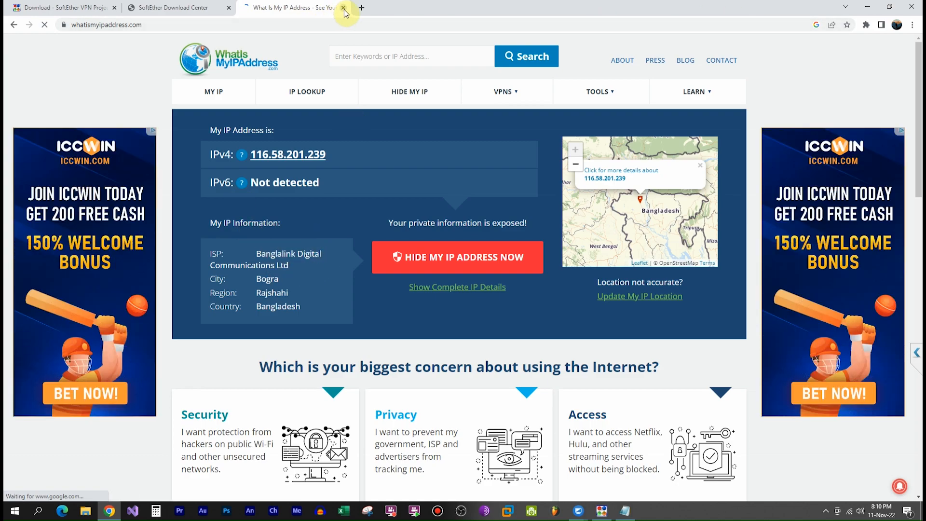
left_click(344, 8)
left_click(867, 6)
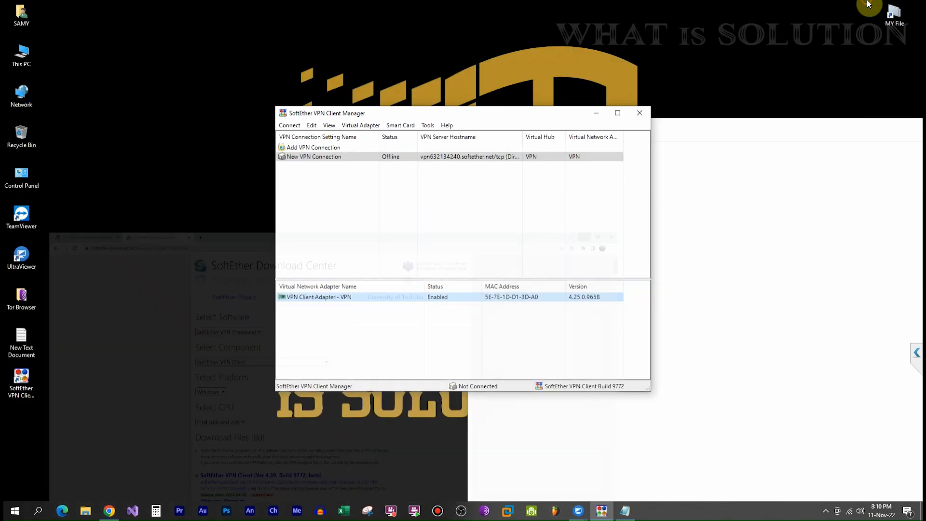
- Try connecting New VPN Connection and cancel the resulting connection error
left_click(391, 144)
right_click(391, 145)
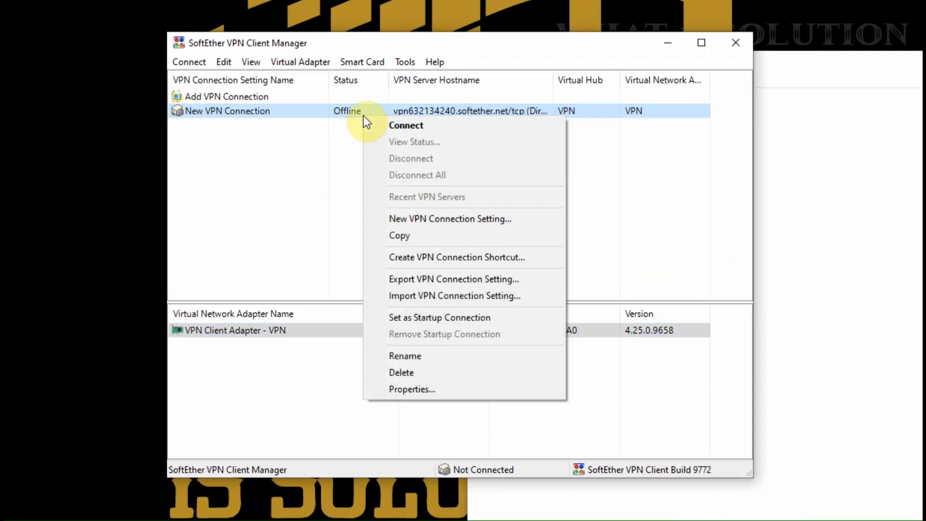
left_click(412, 125)
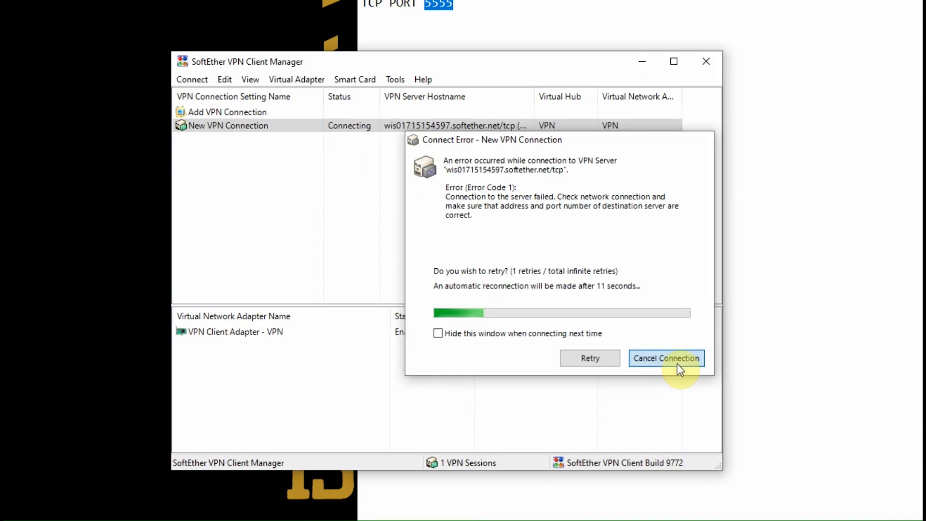
left_click(678, 365)
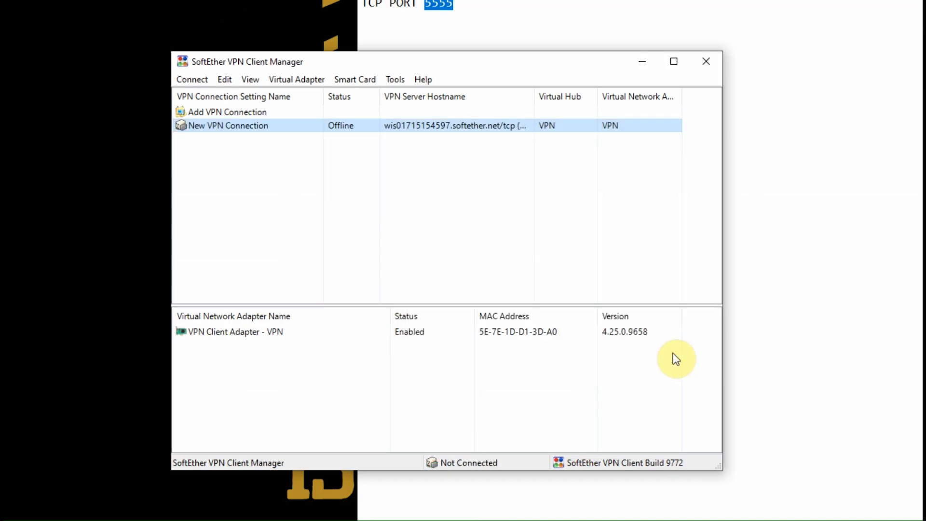
- Remove '/tcp' from the host name, enable NAT-T, save, and reconnect New VPN Connection
right_click(421, 128)
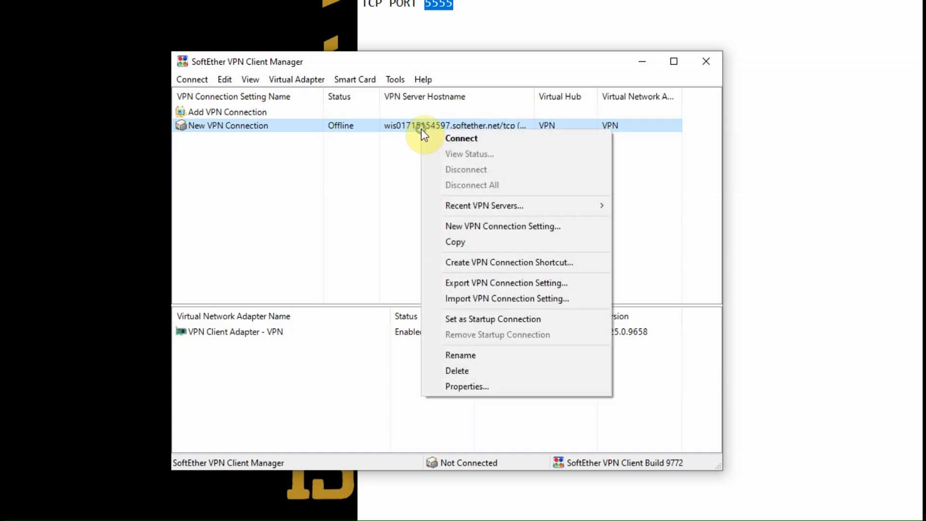
left_click(472, 385)
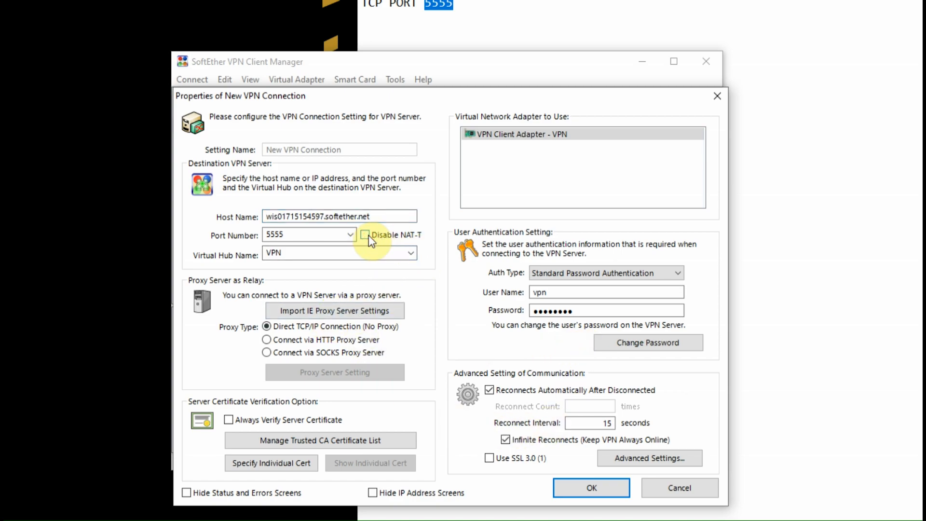
left_click(366, 235)
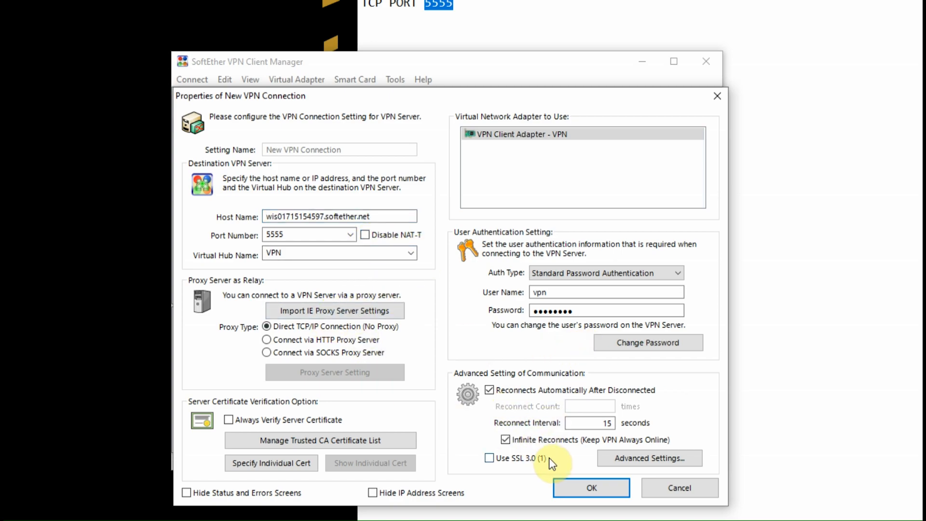
left_click(579, 491)
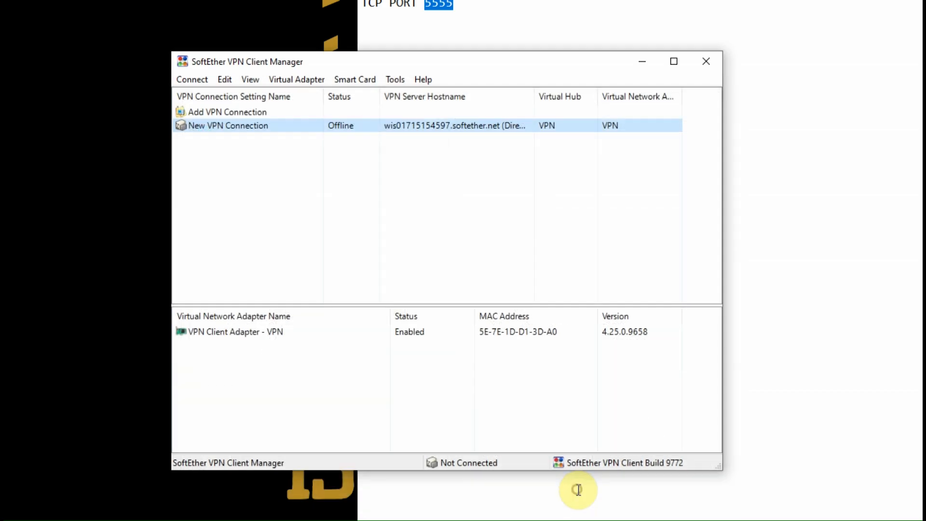
right_click(337, 129)
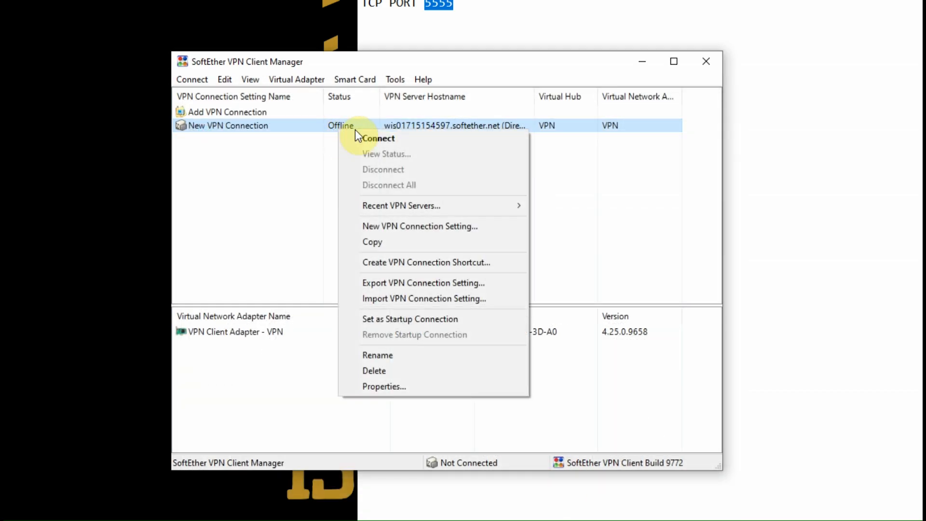
left_click(369, 135)
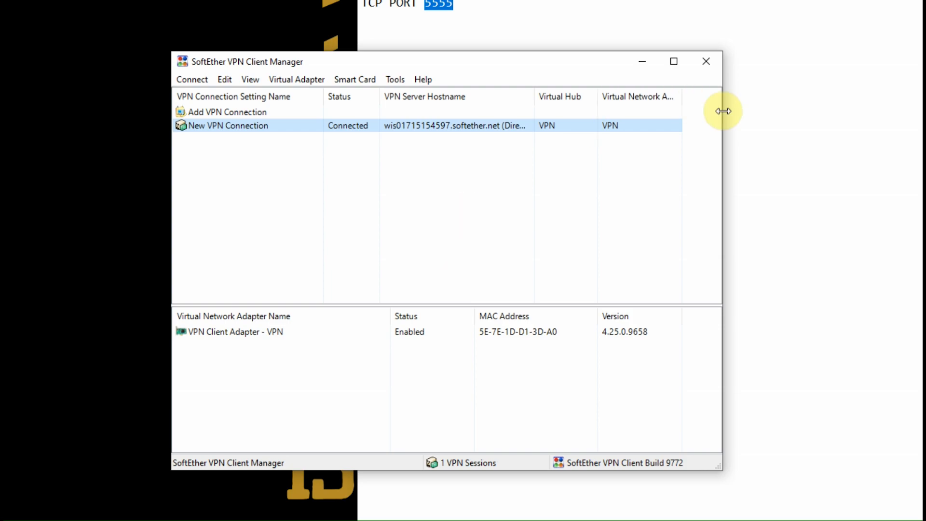
- Minimize the VPN manager and search 'my ip address' in a new Chrome tab to see the new IP
left_click(640, 64)
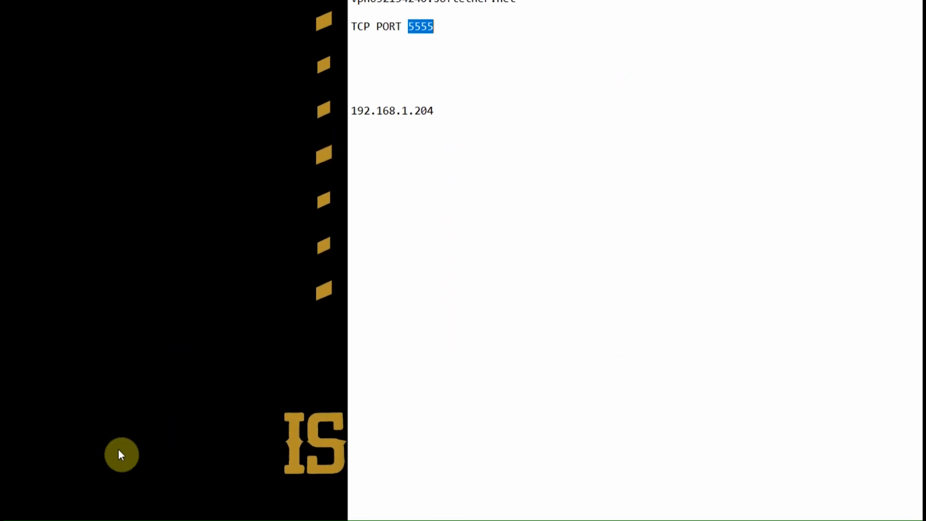
left_click(111, 509)
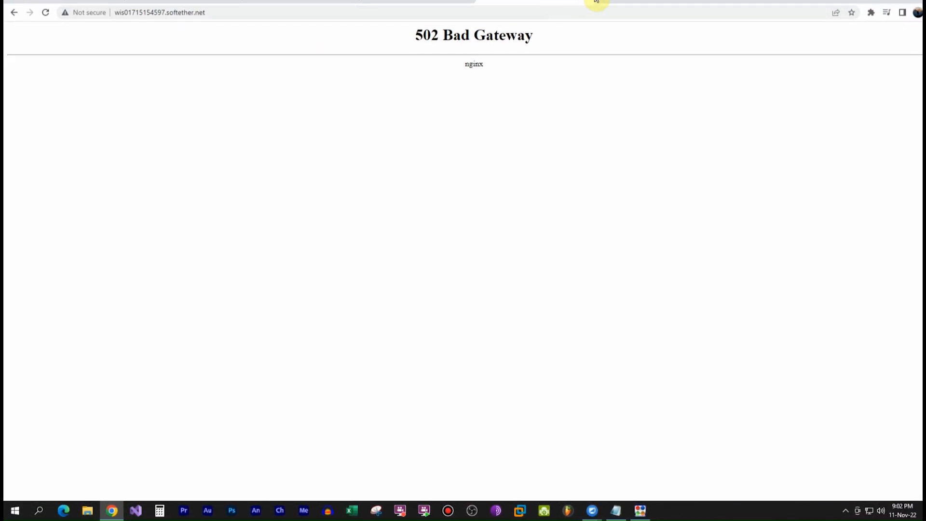
left_click(606, 1)
left_click(364, 12)
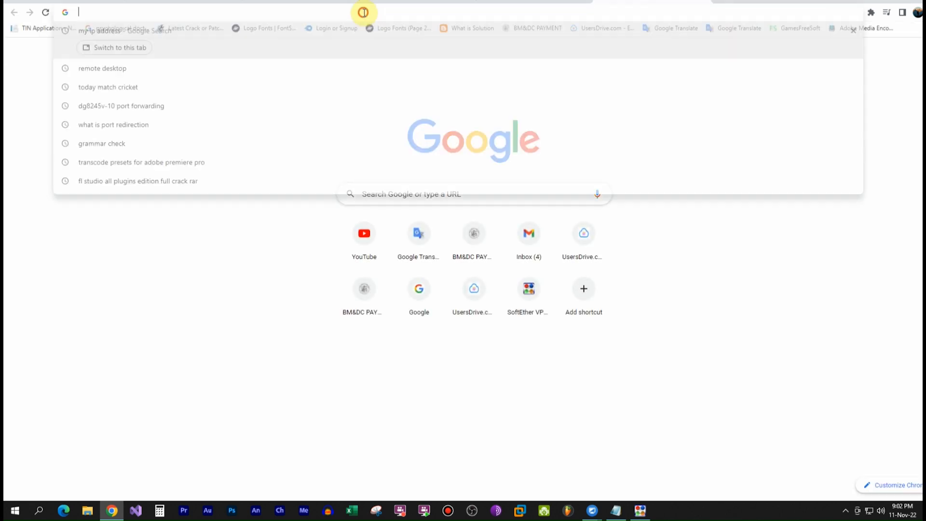
type("my ip address")
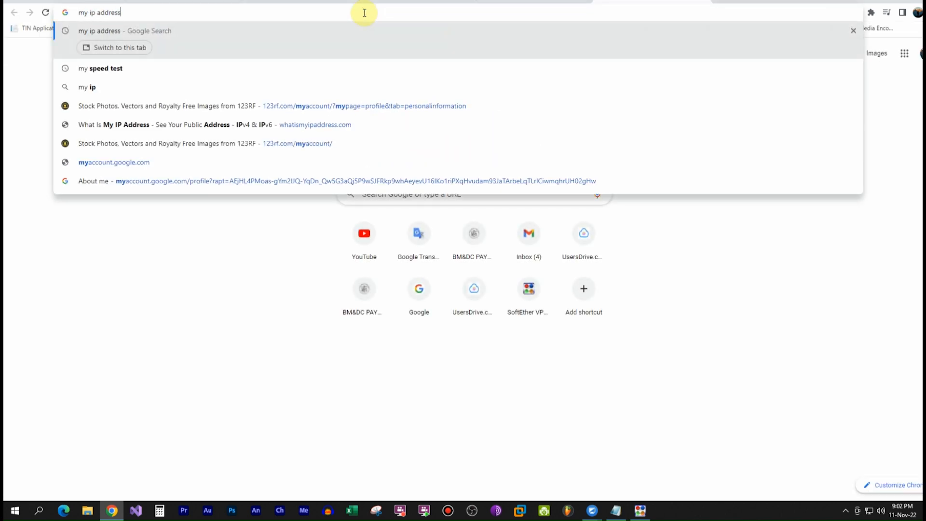
key("Return")
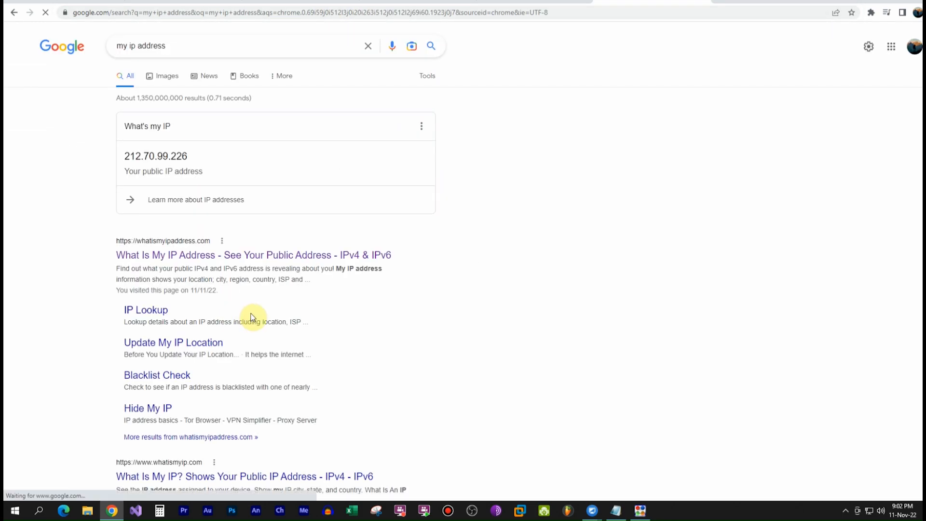
left_click_drag(123, 155, 188, 156)
- Confirm Vodafone Qatar on whatismyipaddress.com, then close the tab and minimize Chrome and Notepad
left_click(176, 259)
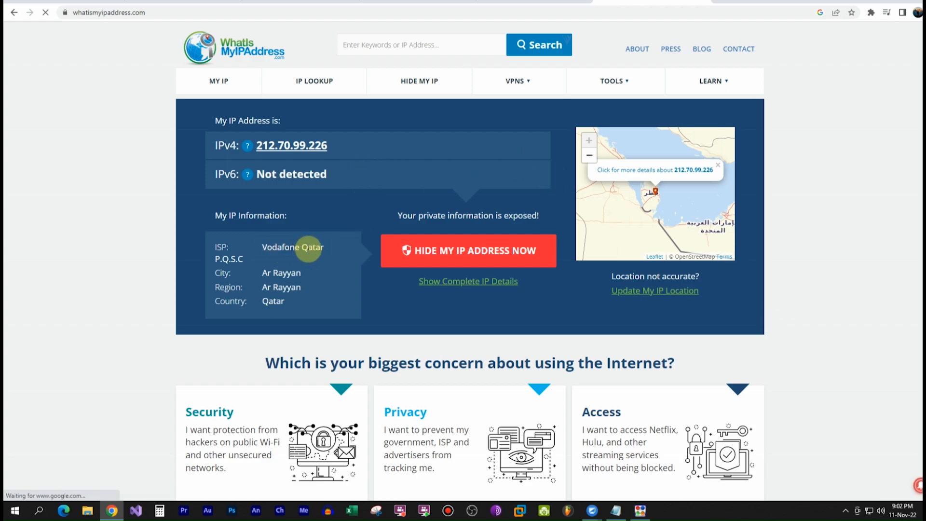
left_click_drag(275, 248, 326, 248)
left_click(328, 250)
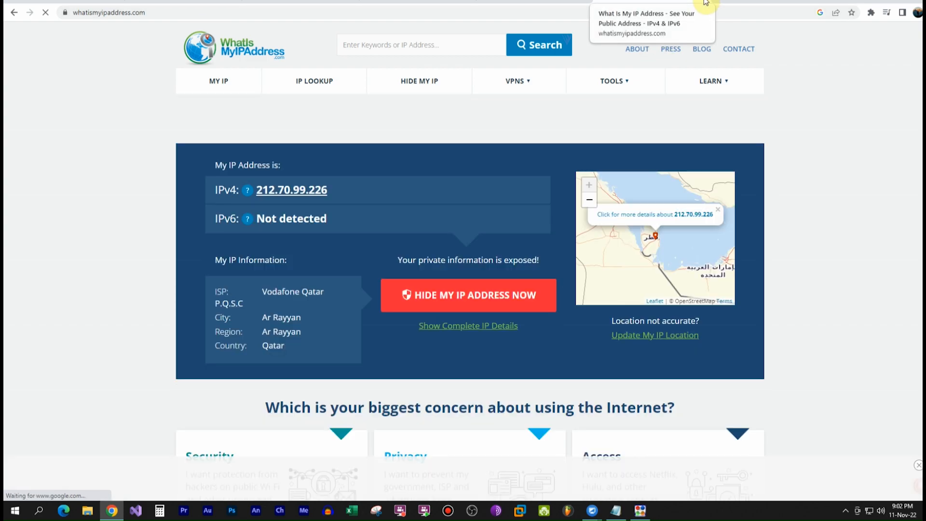
left_click(705, 3)
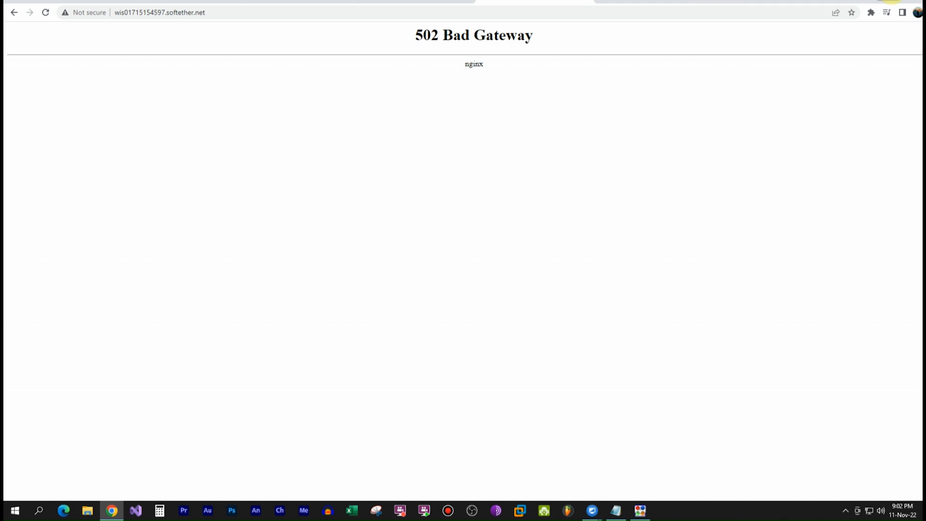
left_click(889, 1)
left_click(862, 24)
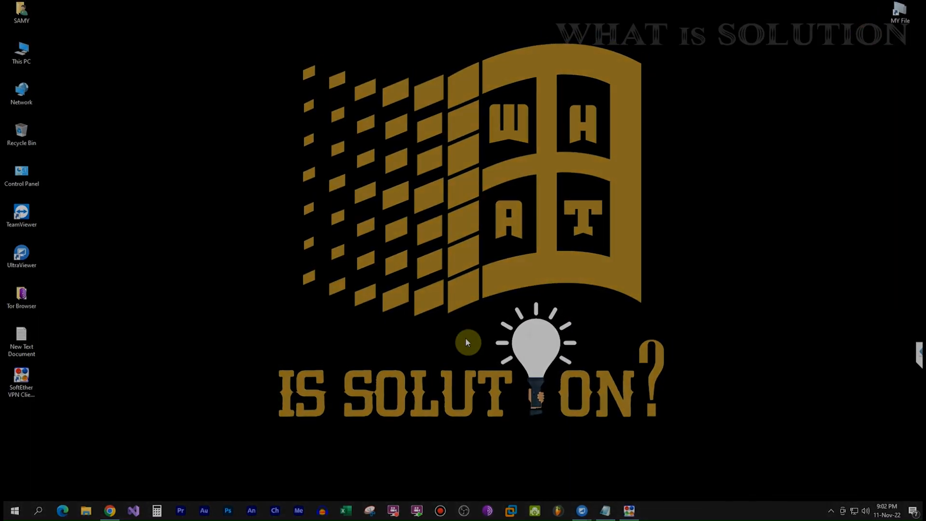